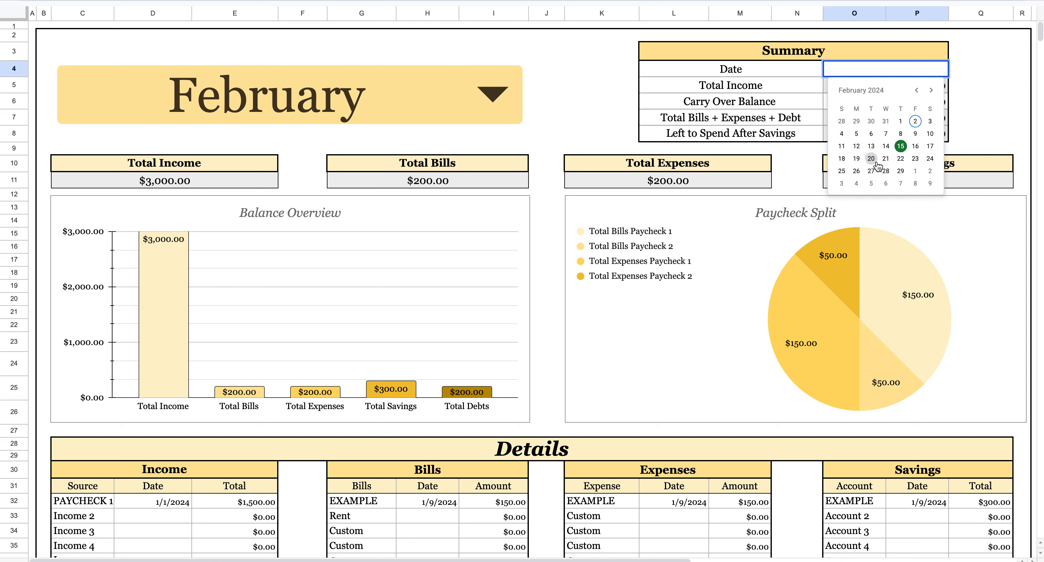
Step: Set the Summary date to 2/15/2024
click(900, 146)
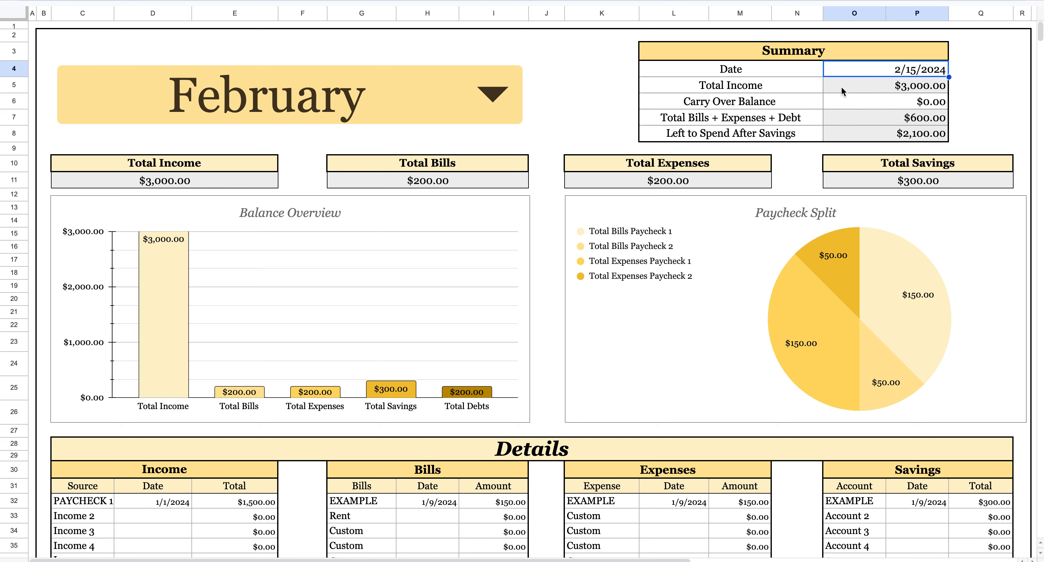
Step: Review the Summary amounts and the Total Income, Total Bills, Total Expenses and Total Savings figures
click(830, 84)
click(833, 120)
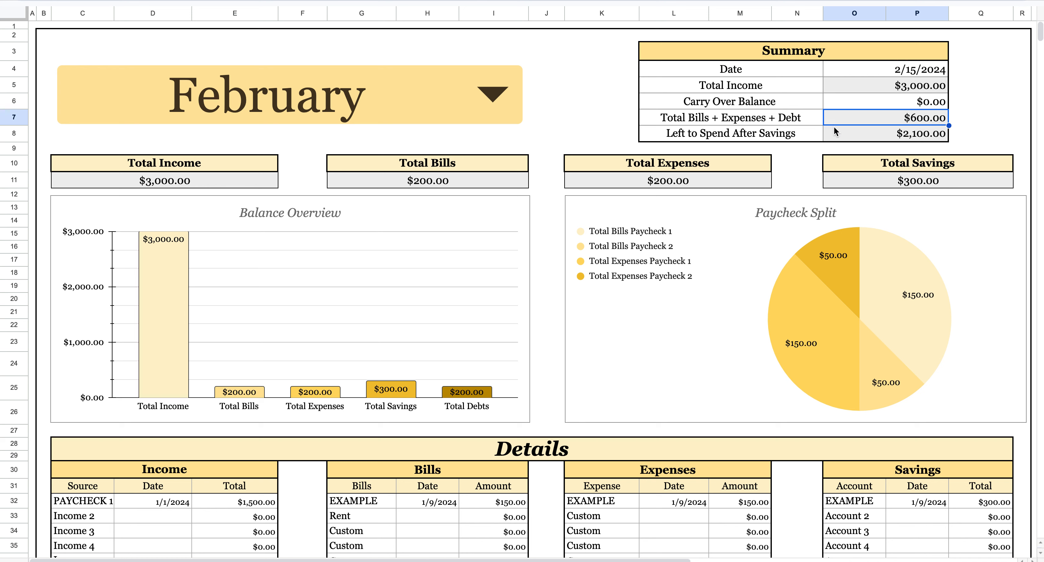
click(834, 131)
click(243, 181)
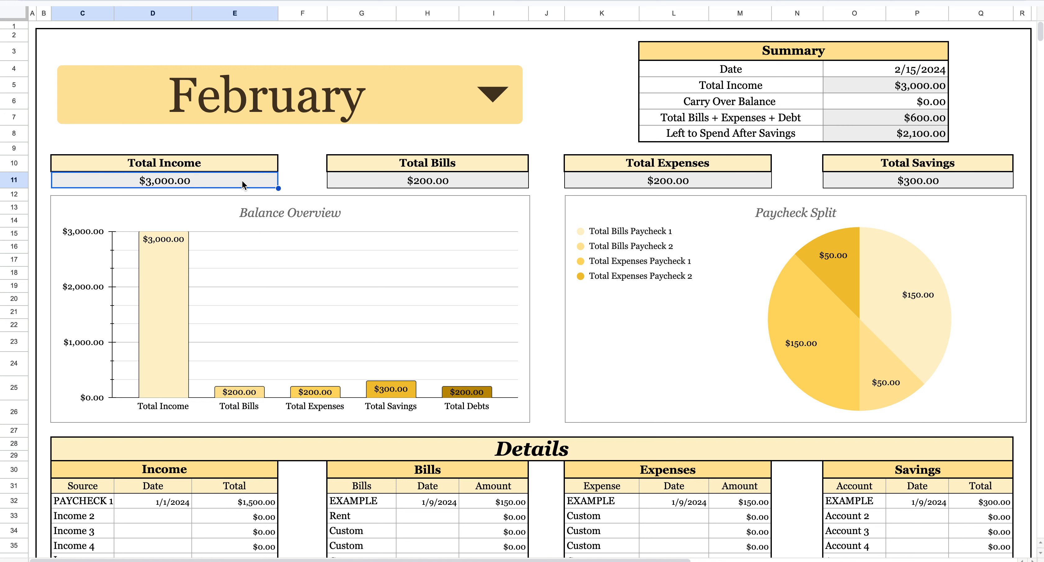
click(405, 182)
click(622, 180)
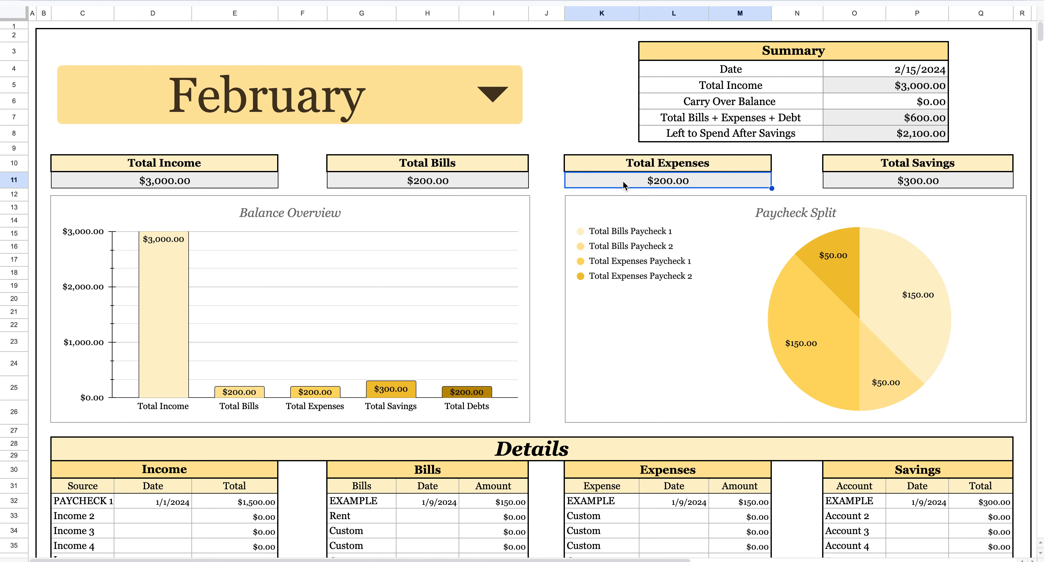
click(870, 186)
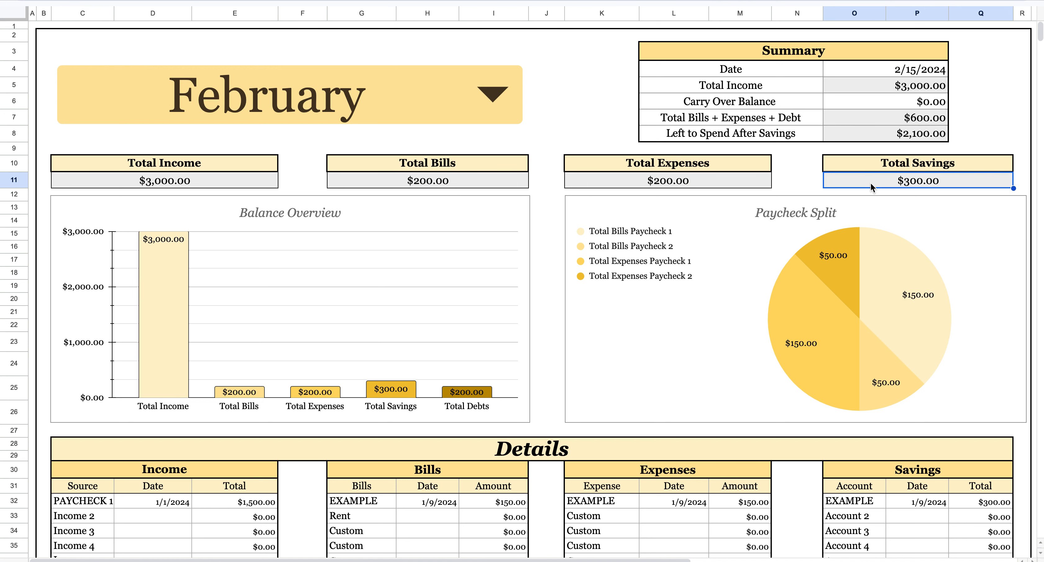
Step: Set the Carry Over Balance in the Summary table to 300
click(849, 105)
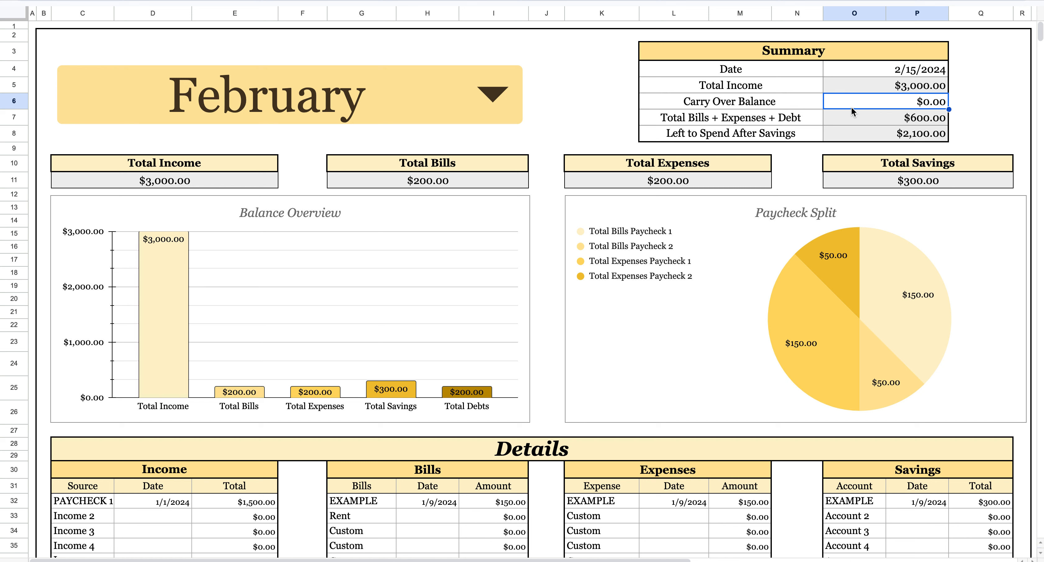
text(300)
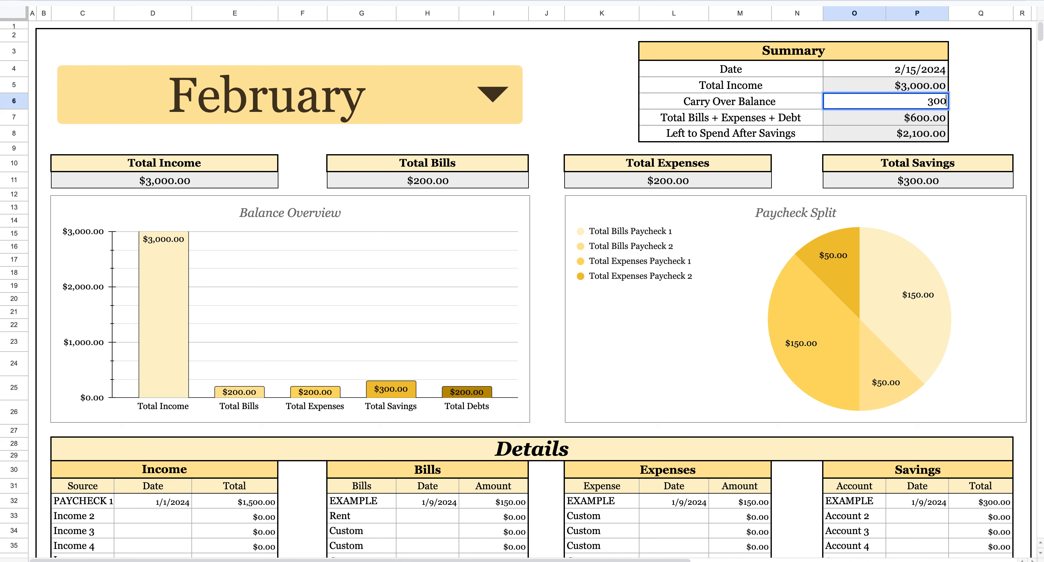
key(Return)
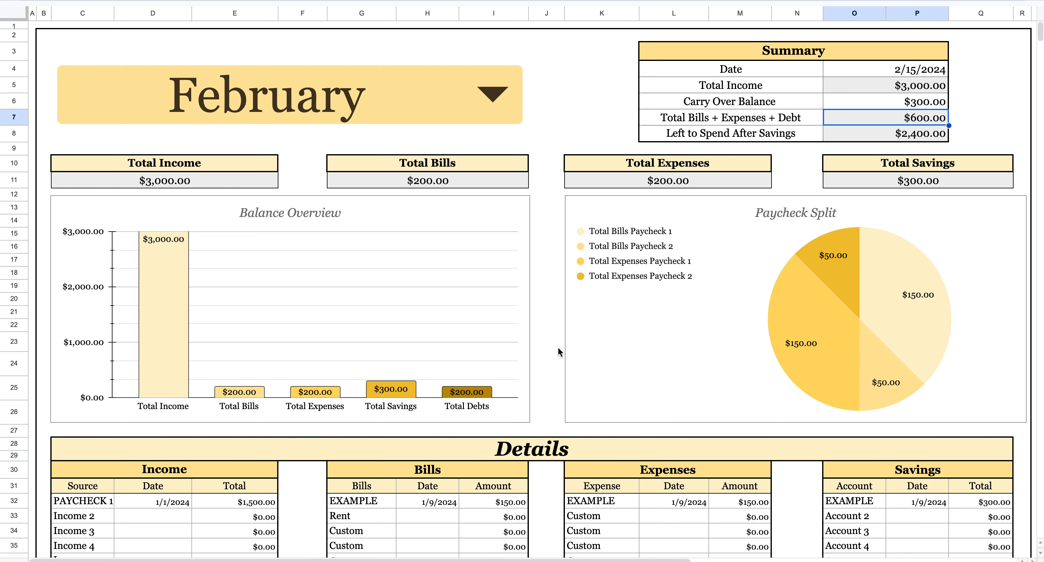
Step: Examine the four category totals and the Balance Overview and Paycheck Split charts
scroll(558, 347, down, 2)
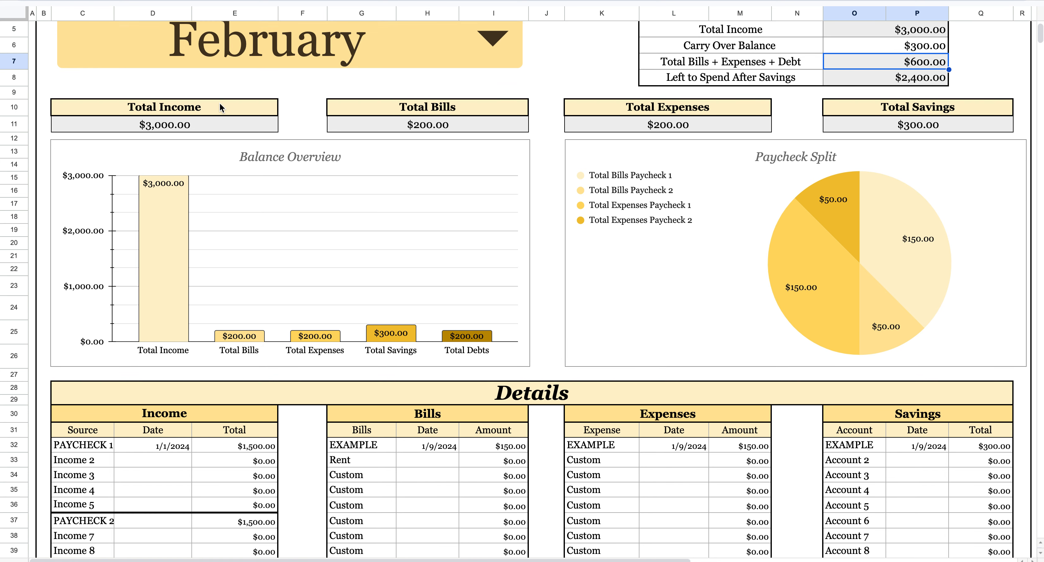
click(237, 103)
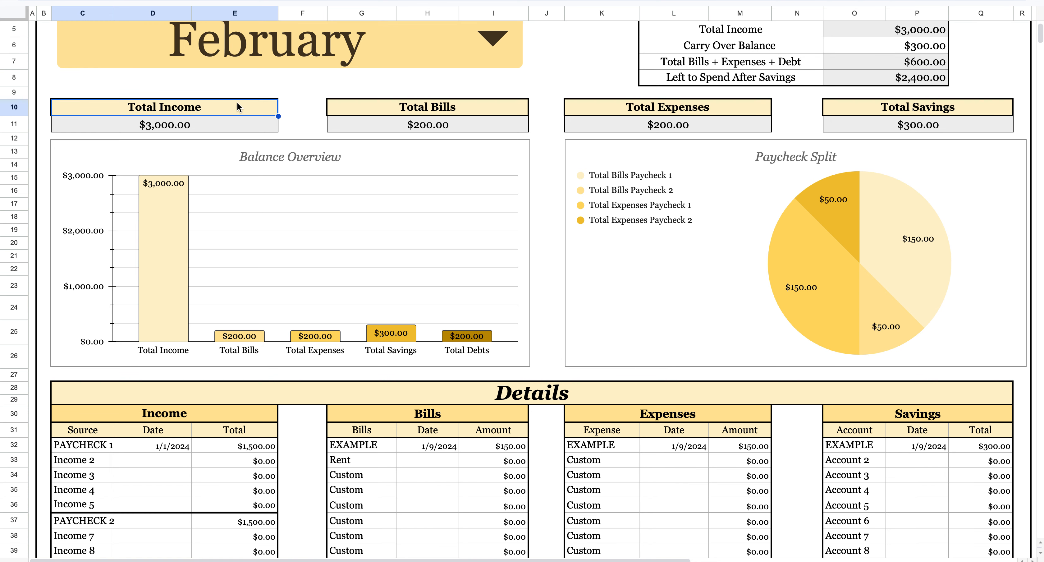
click(475, 106)
click(718, 106)
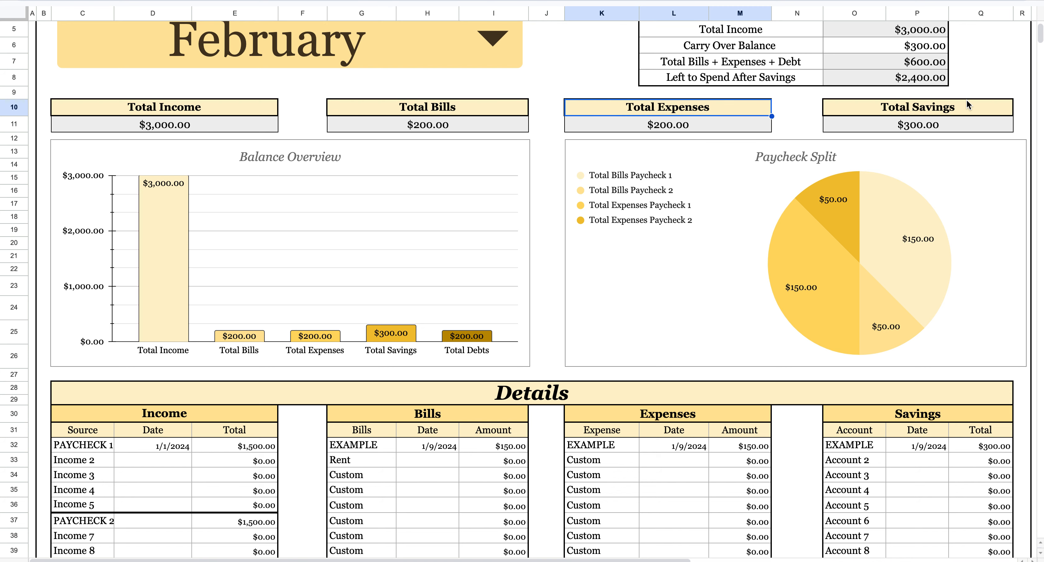
click(969, 110)
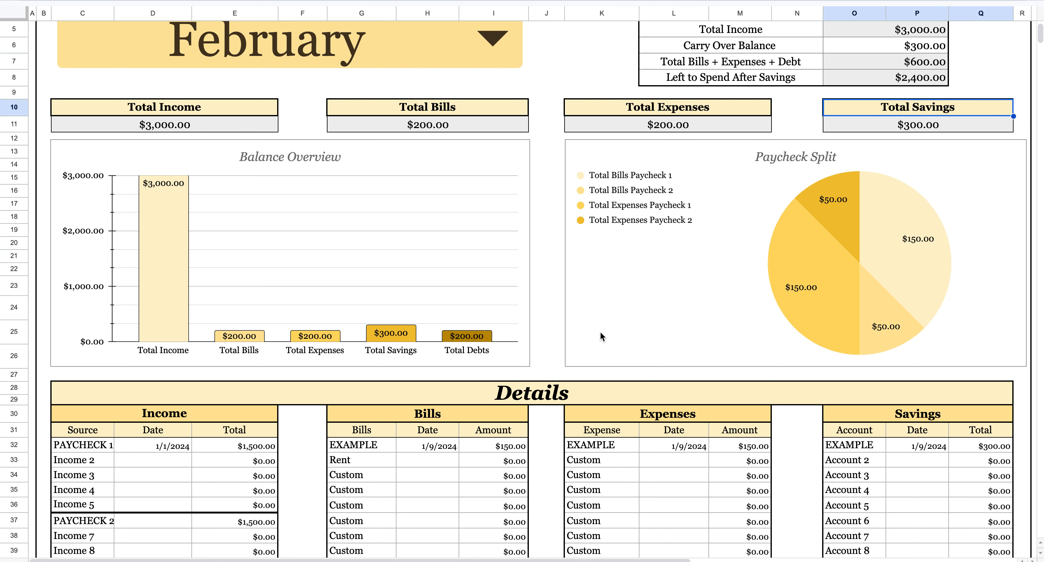
scroll(600, 331, down, 3)
click(485, 107)
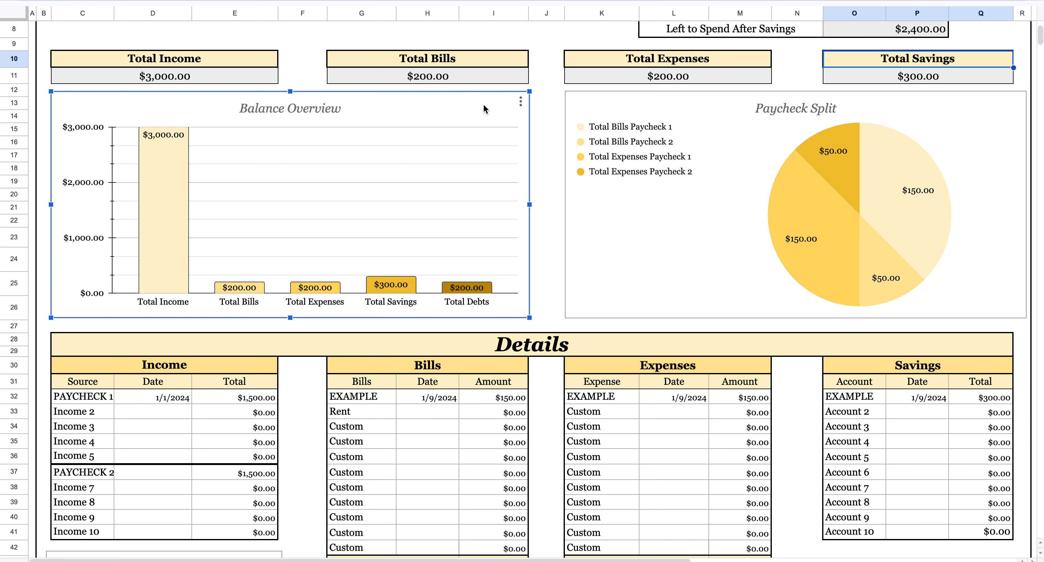
click(645, 244)
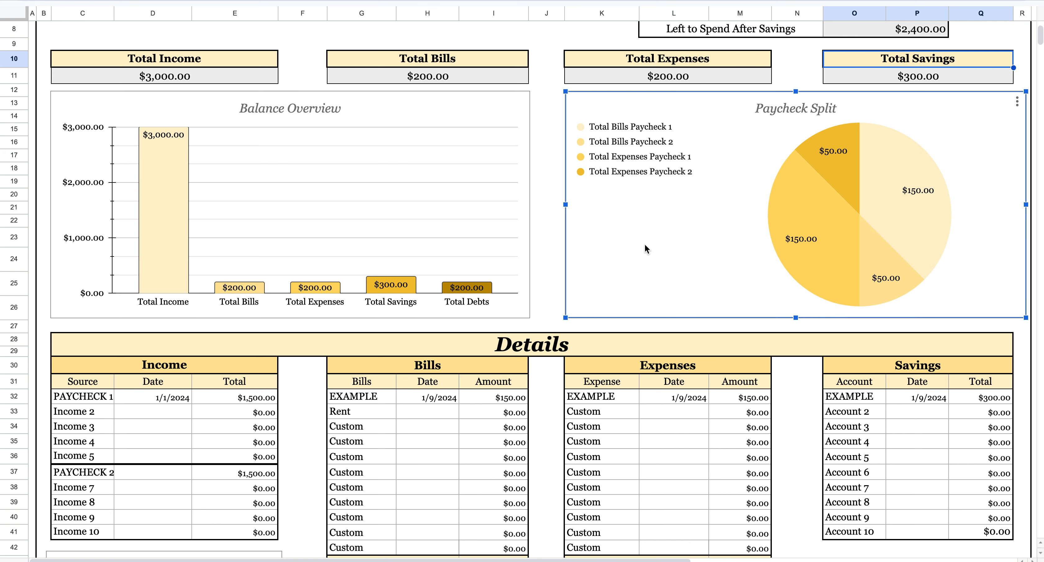
Step: Fill in the Income 2 row of the Income table with the date 2/16/2024 and a total of 1000
scroll(645, 245, down, 1)
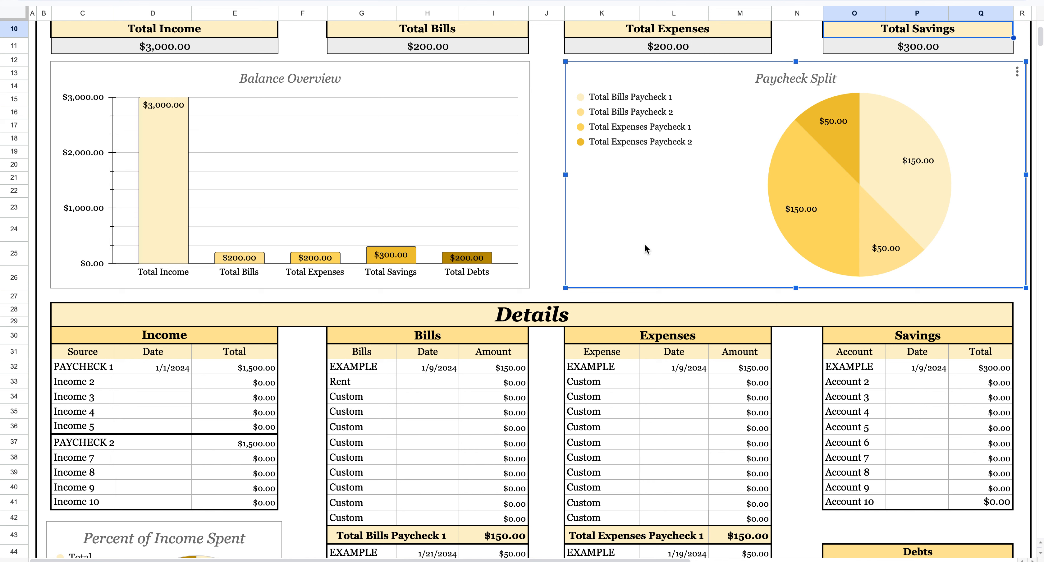
scroll(243, 422, down, 3)
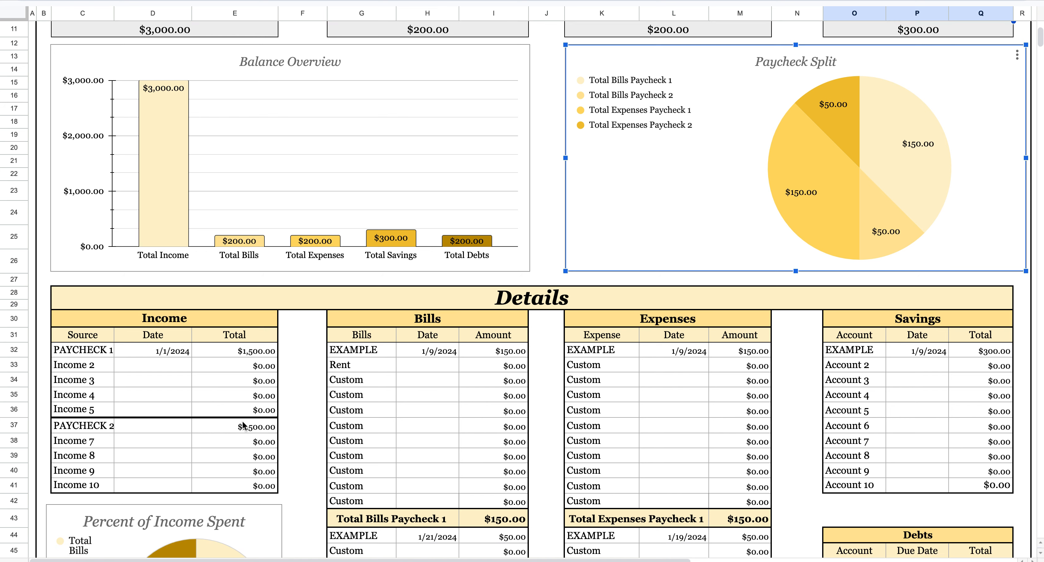
scroll(242, 420, down, 1)
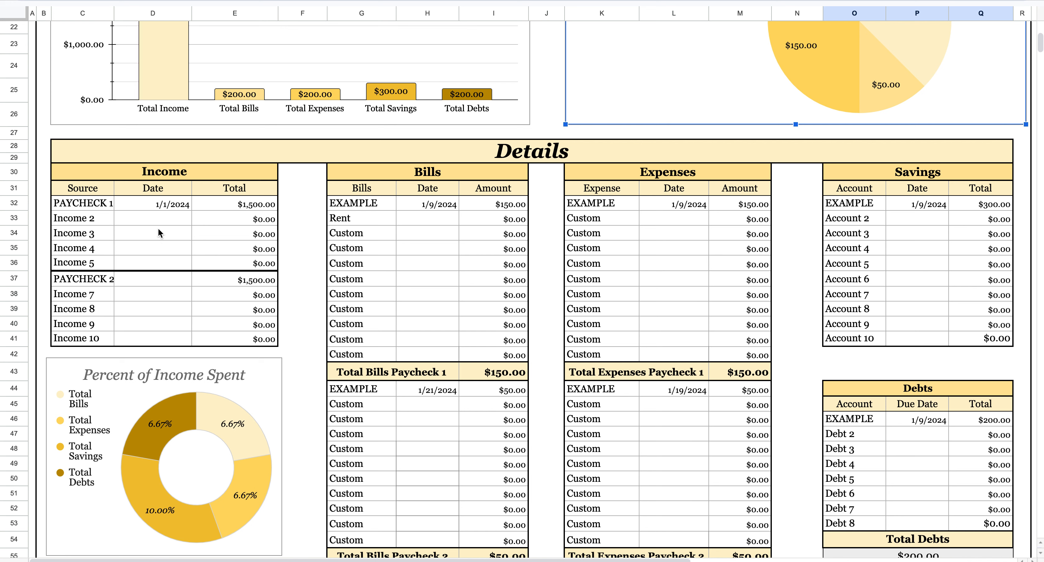
double_click(176, 218)
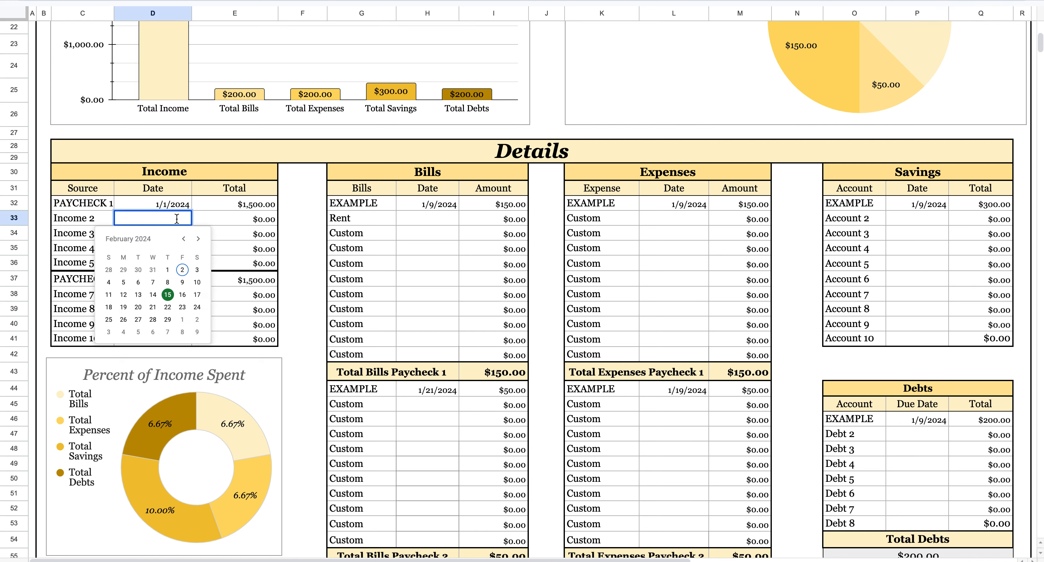
click(182, 295)
click(274, 222)
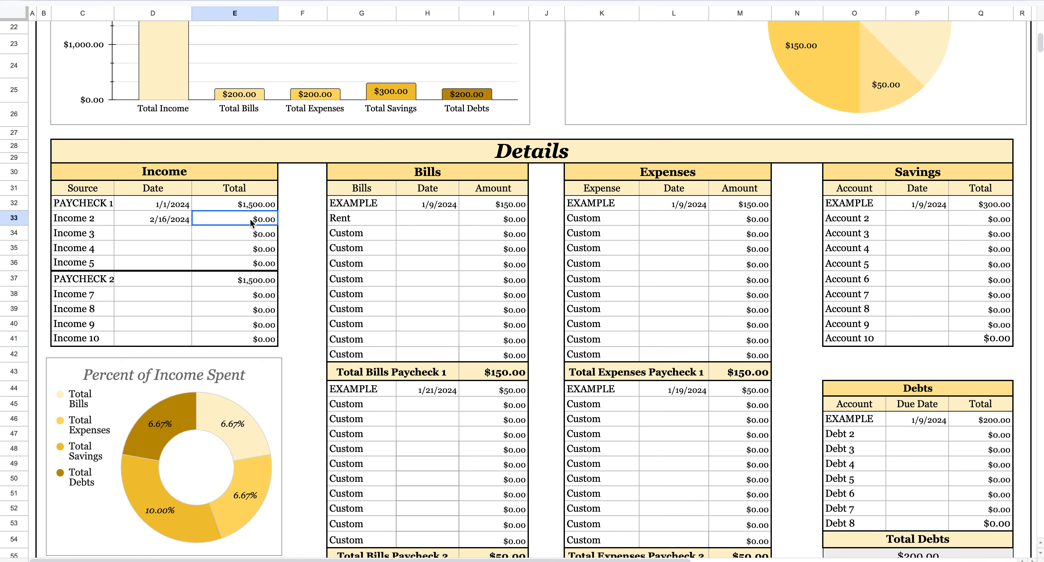
text(1000)
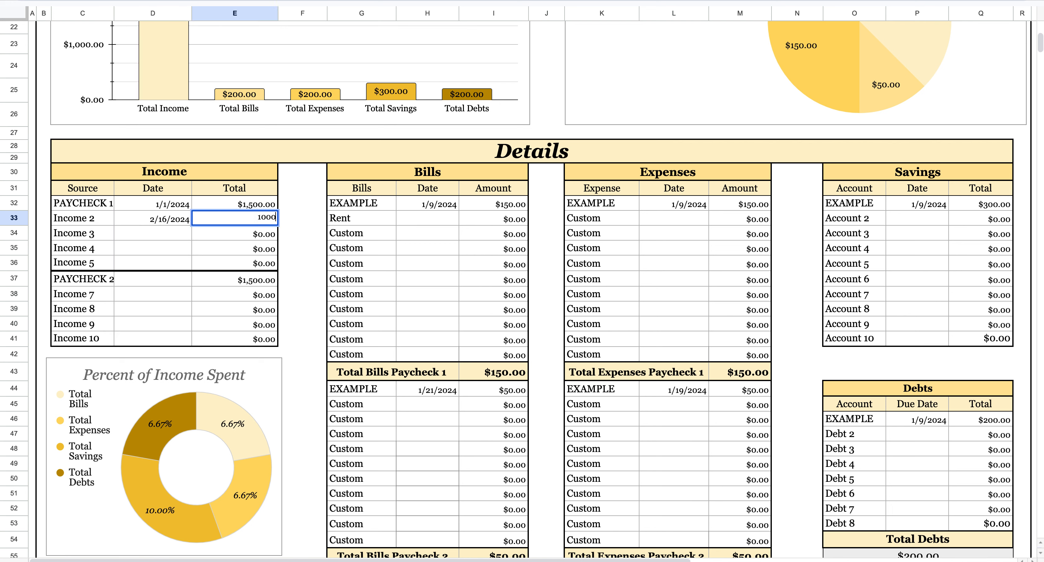
Step: Fill in the PAYCHECK 2 row of the Income table with the date 2/29/2024 and a total of 1000
click(156, 280)
double_click(157, 281)
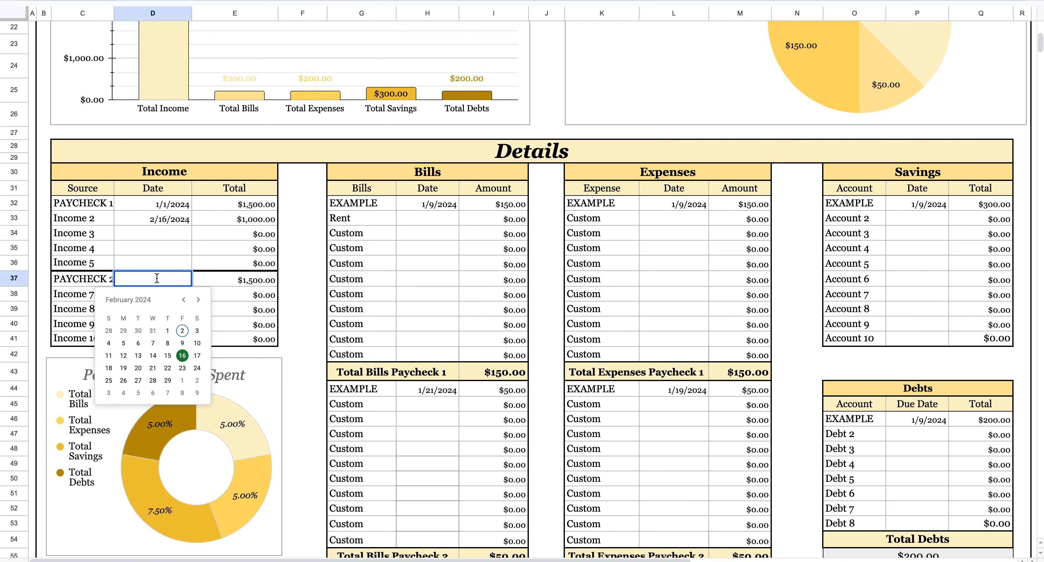
click(168, 380)
click(256, 285)
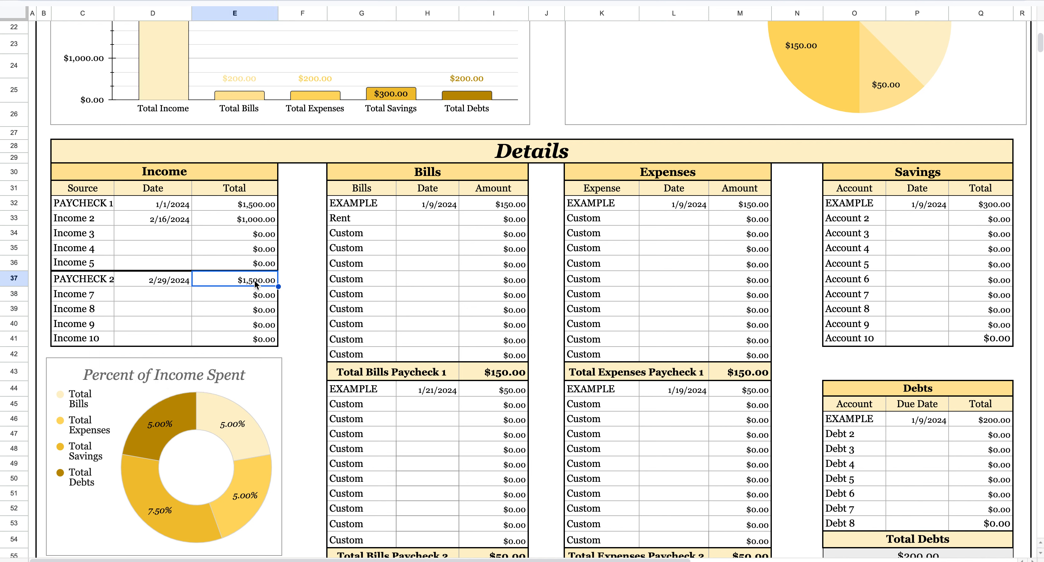
text(1,00)
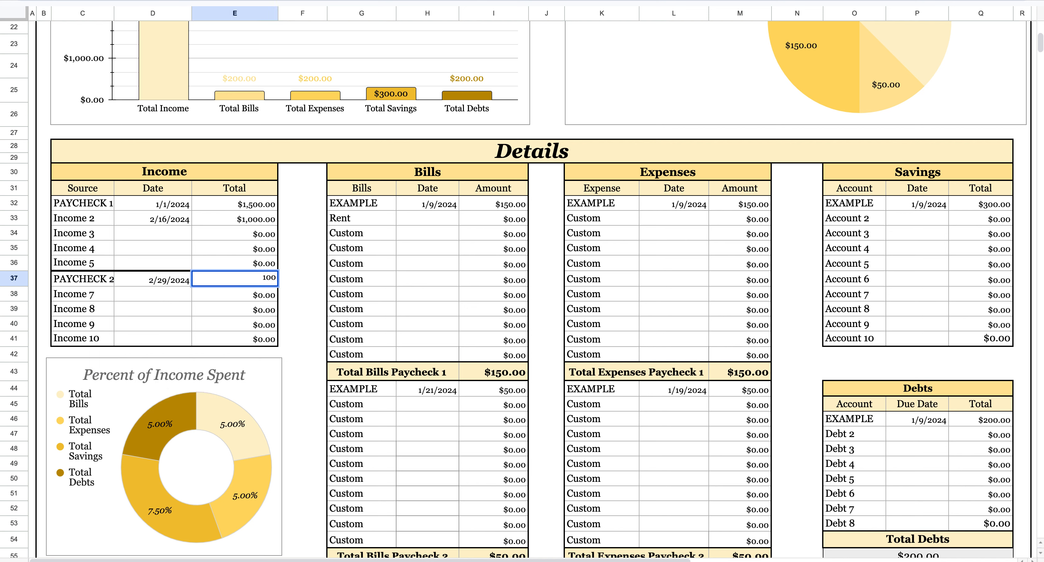
text(0)
click(458, 311)
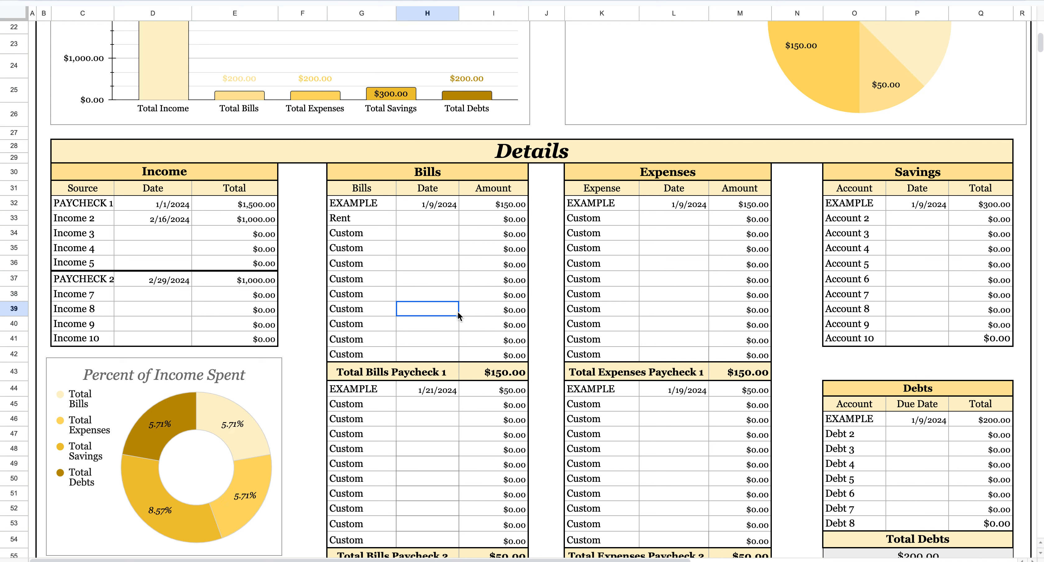
Step: Give the Rent bill the date 2/16/2024 and an amount of 500, and check the Paycheck 1 bills total
click(363, 218)
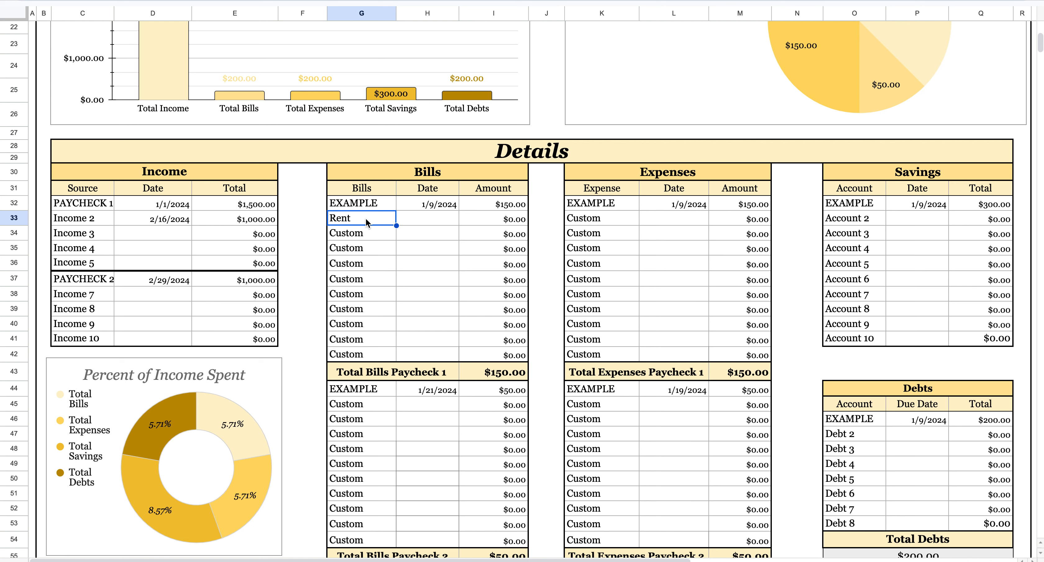
double_click(427, 220)
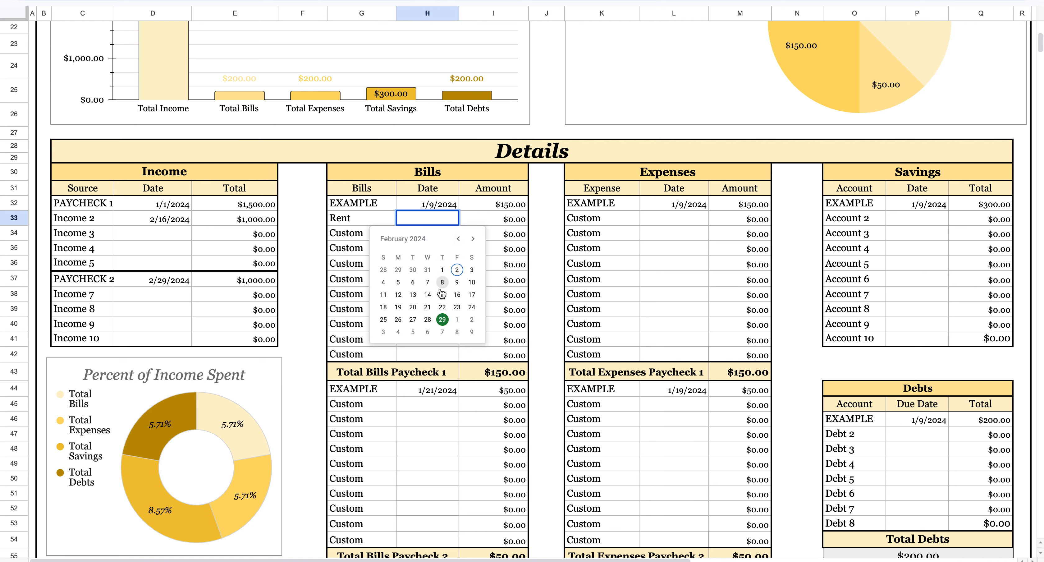
click(457, 294)
click(512, 224)
text(500)
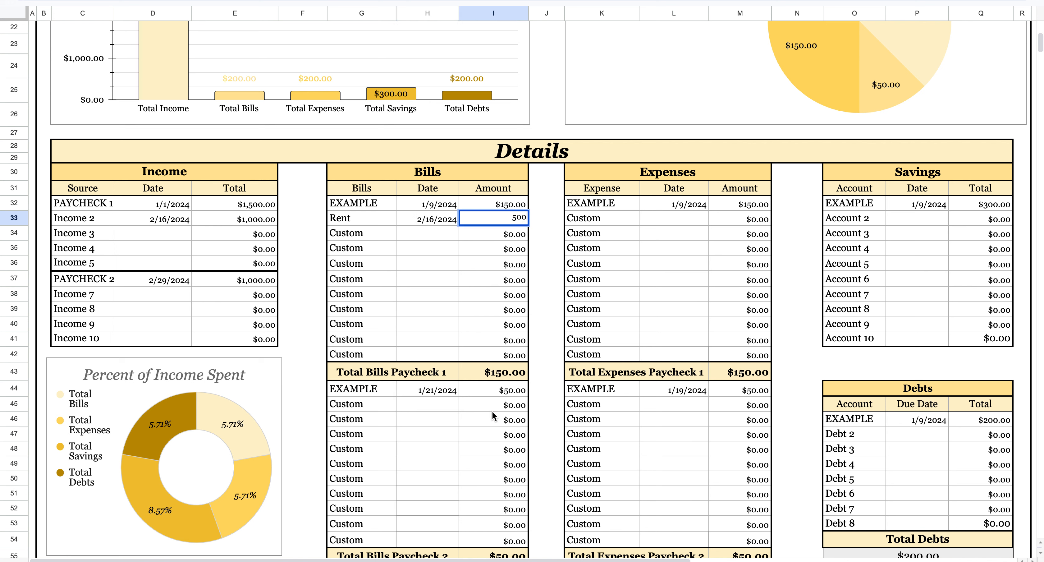
click(473, 448)
click(400, 376)
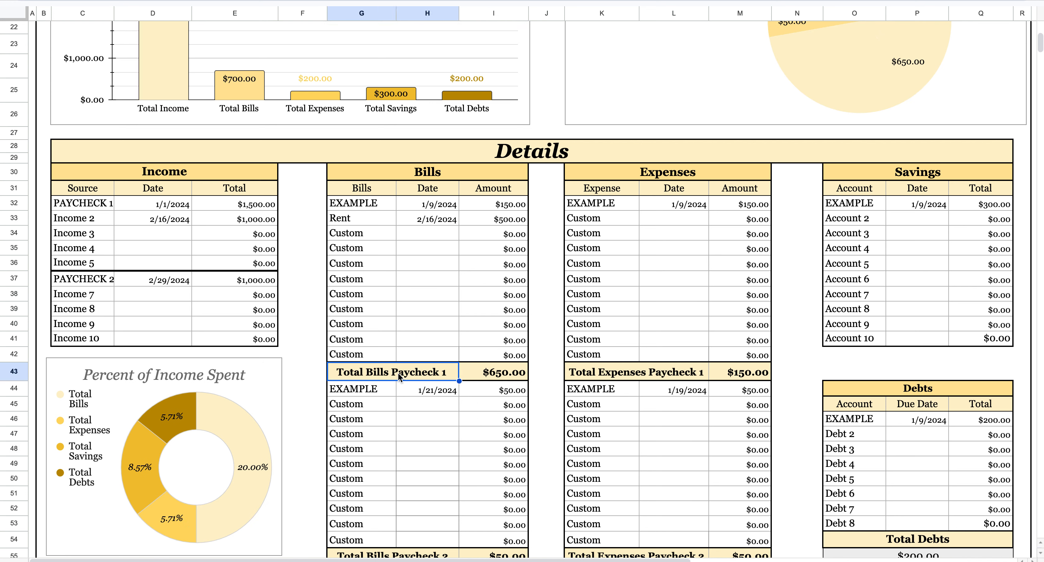
click(495, 374)
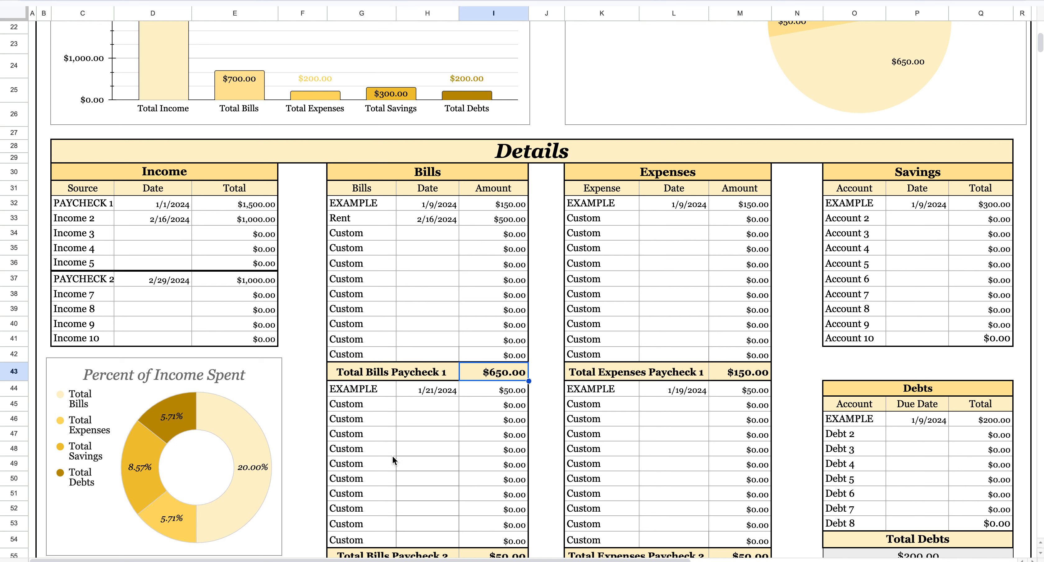
Step: Enter an Electric bill dated 2/21/2024 for 180 in the first Custom row of the Paycheck 2 bills
click(369, 403)
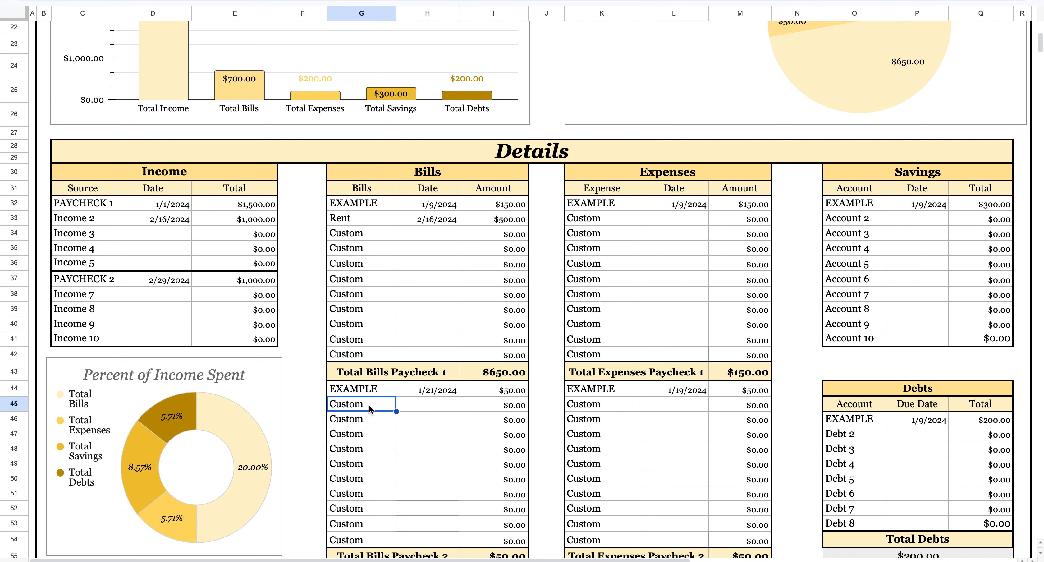
text(Elect)
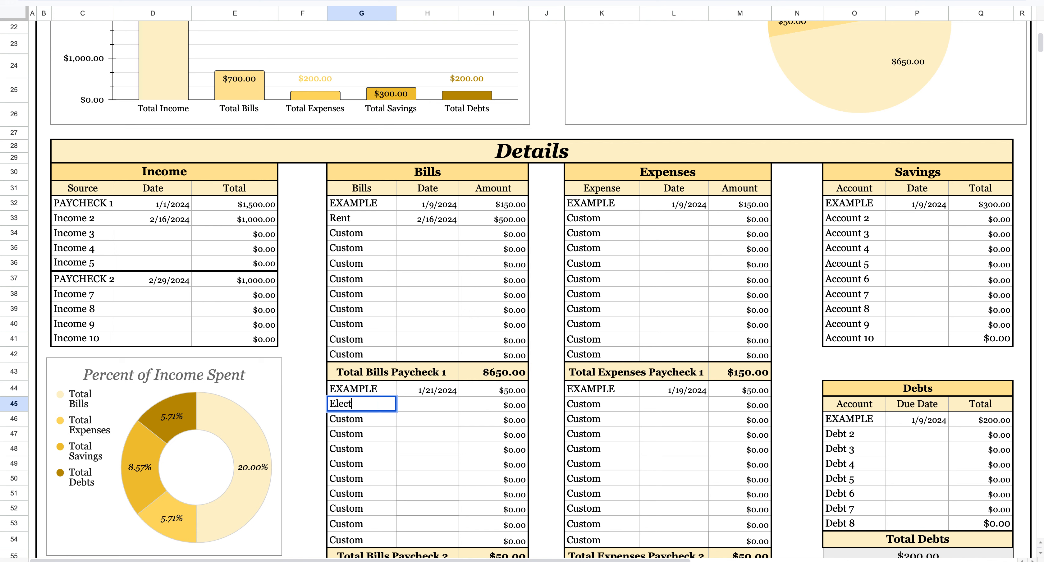
text(ric)
double_click(445, 404)
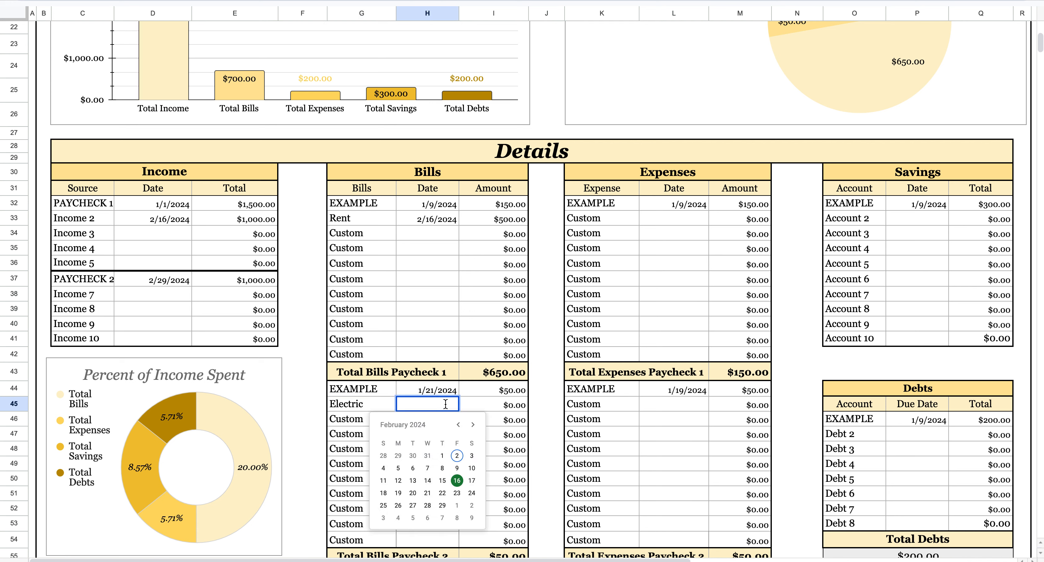
click(428, 494)
click(503, 413)
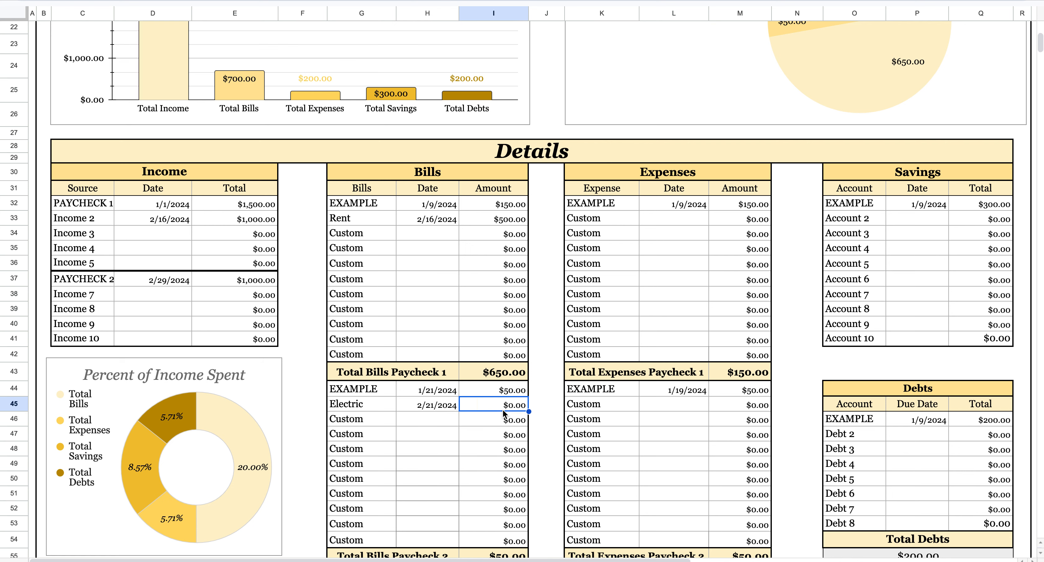
text(180)
click(487, 444)
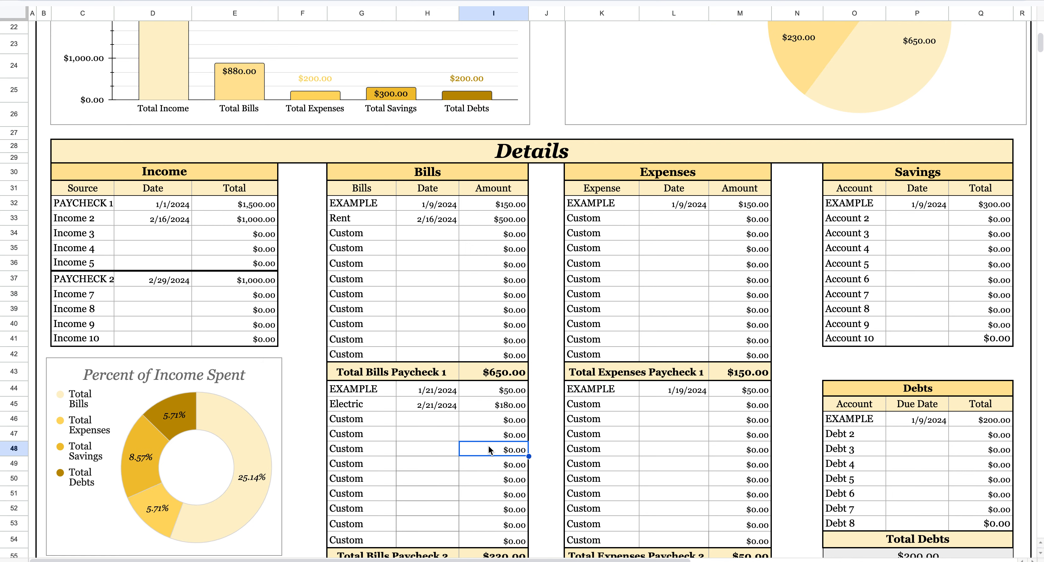
scroll(488, 444, down, 1)
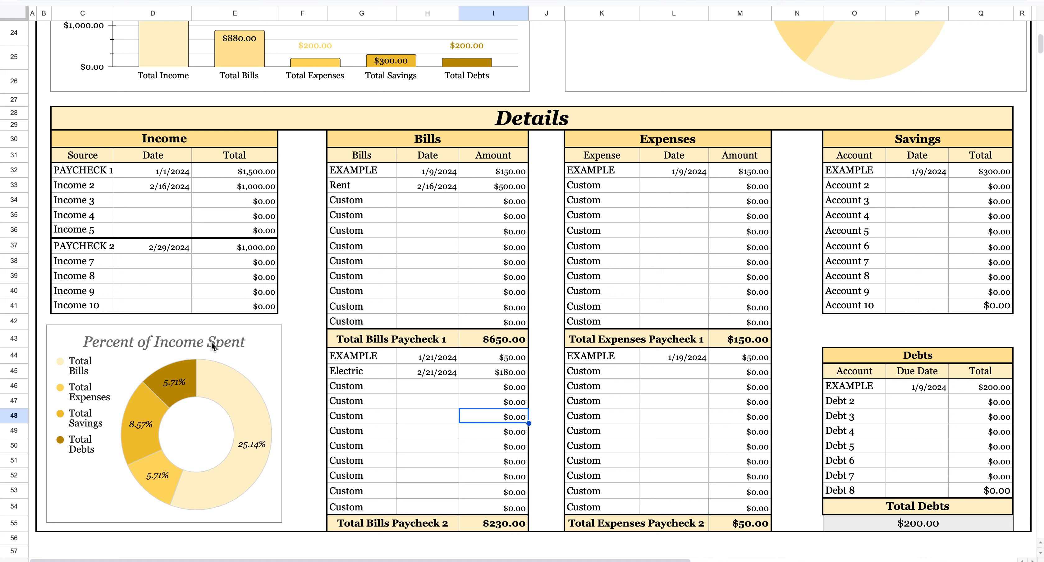
Step: Enter a Streaming expense dated 2/23/2024 for 160 in the first Custom row of the Paycheck 1 expenses, and check that section's total
scroll(569, 359, up, 6)
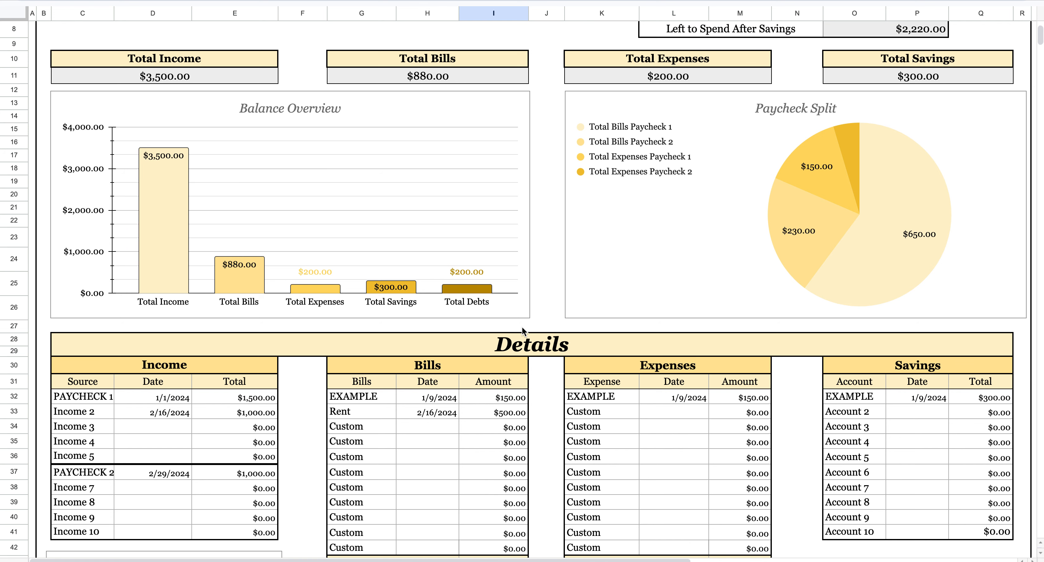
scroll(522, 326, down, 3)
scroll(522, 330, down, 2)
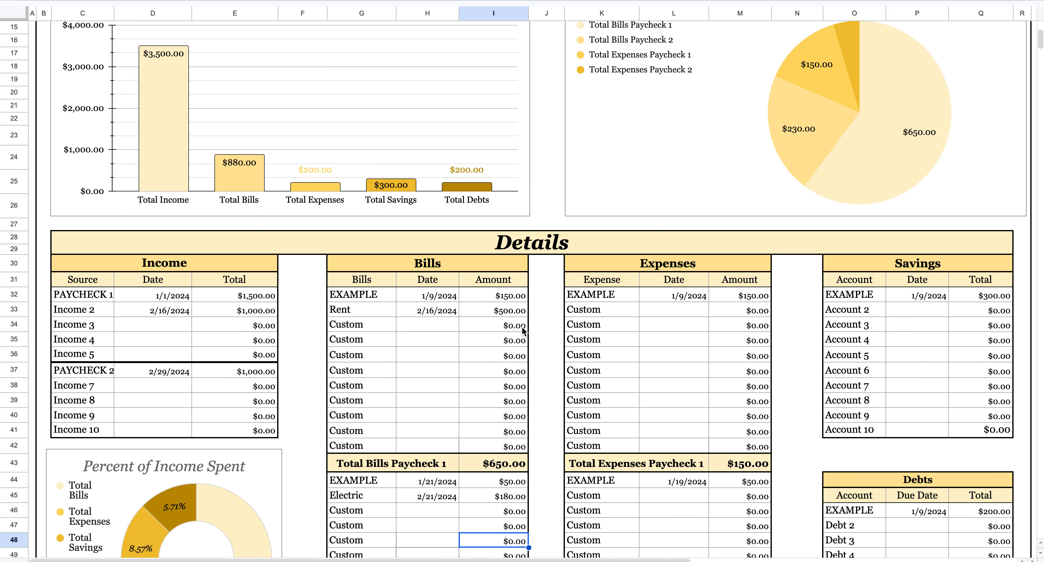
scroll(523, 332, down, 1)
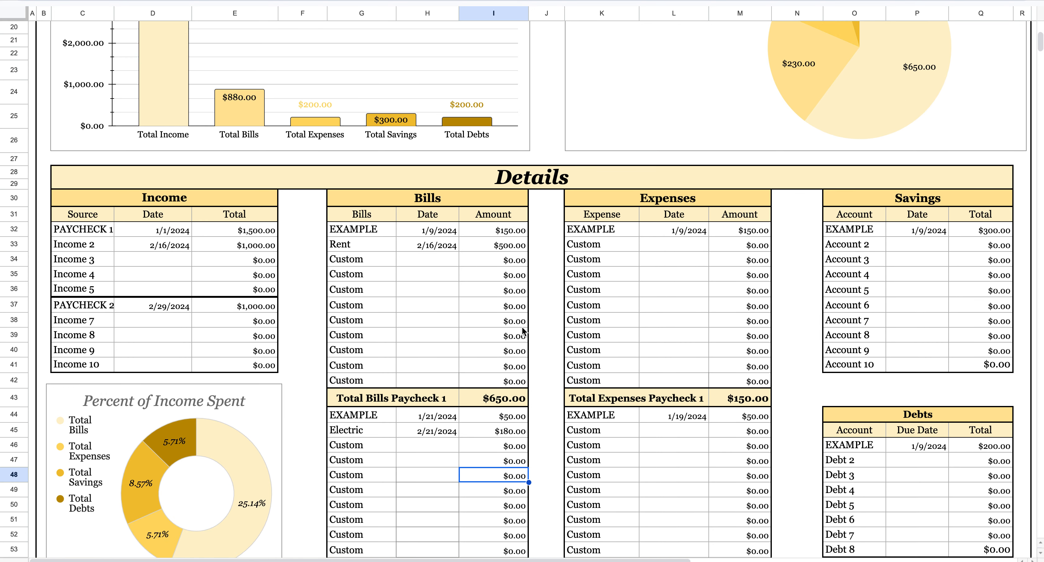
scroll(523, 331, down, 1)
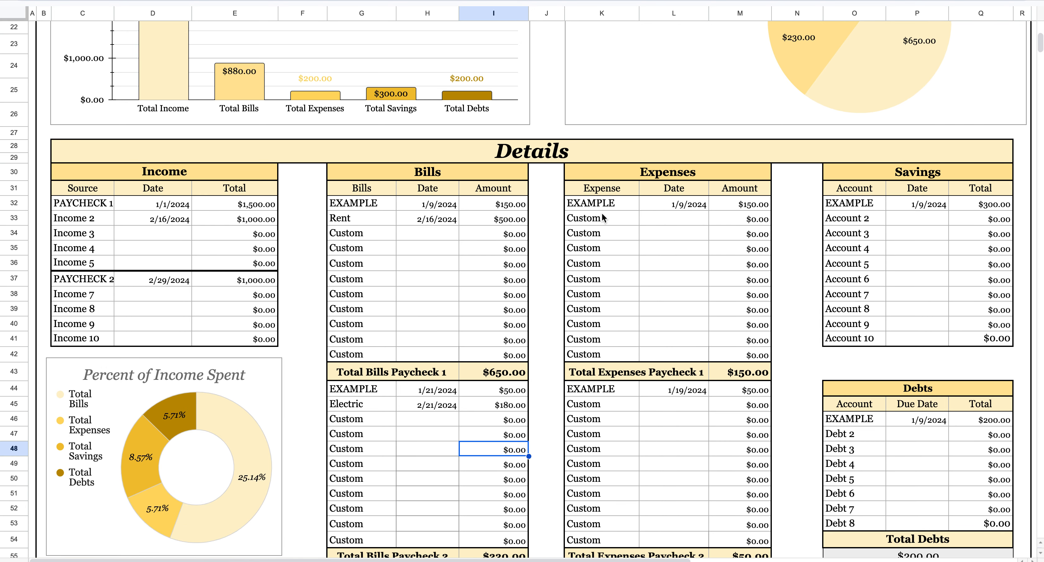
click(603, 218)
text(Streaming)
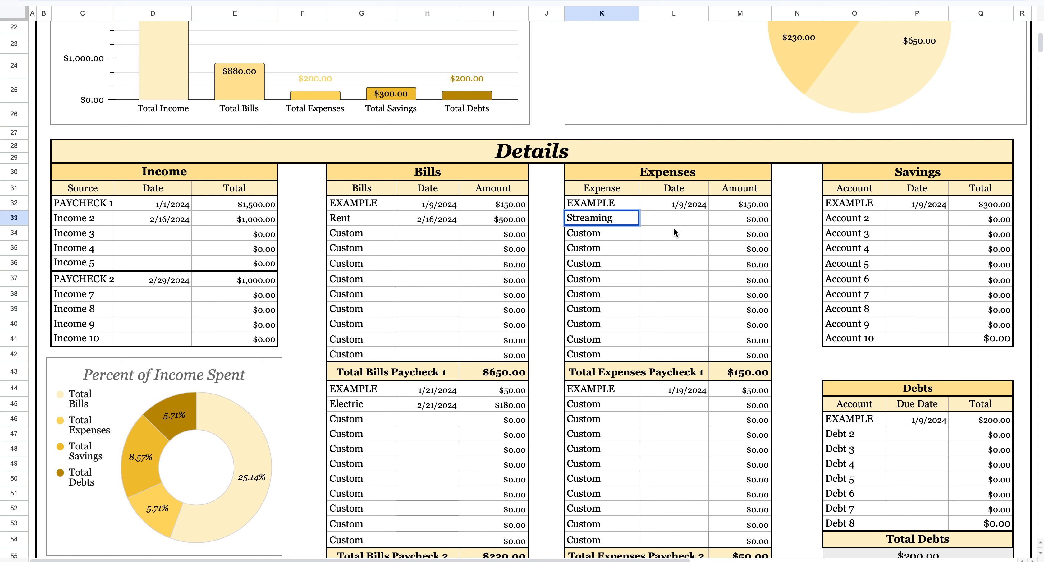
double_click(686, 218)
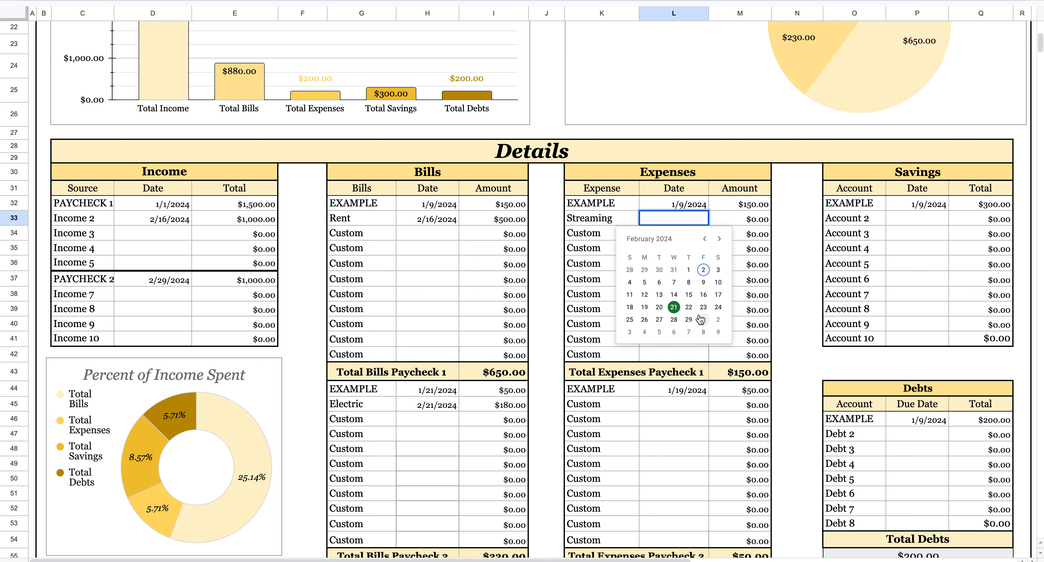
click(703, 307)
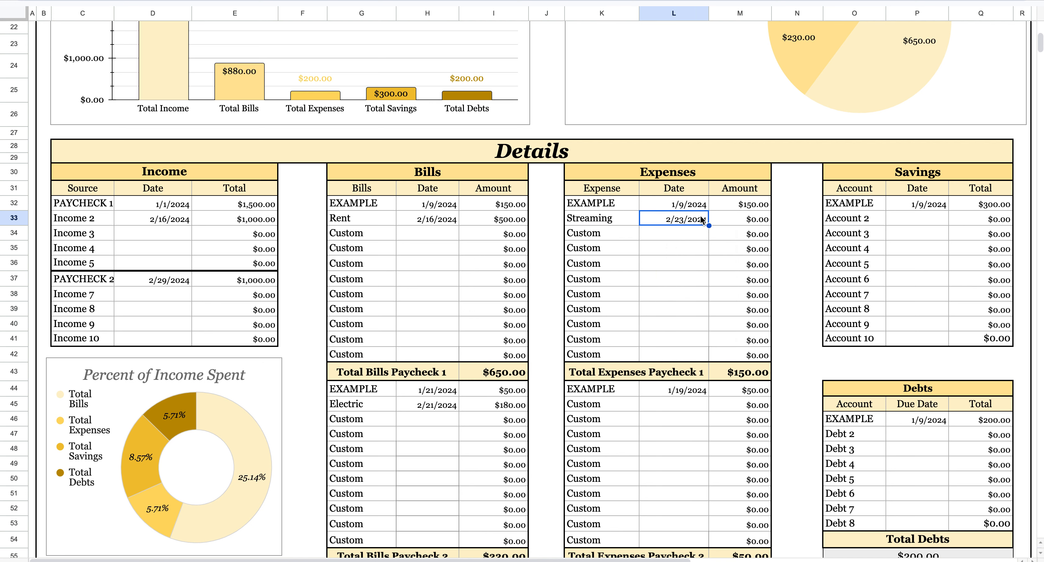
click(748, 219)
text(160)
click(739, 372)
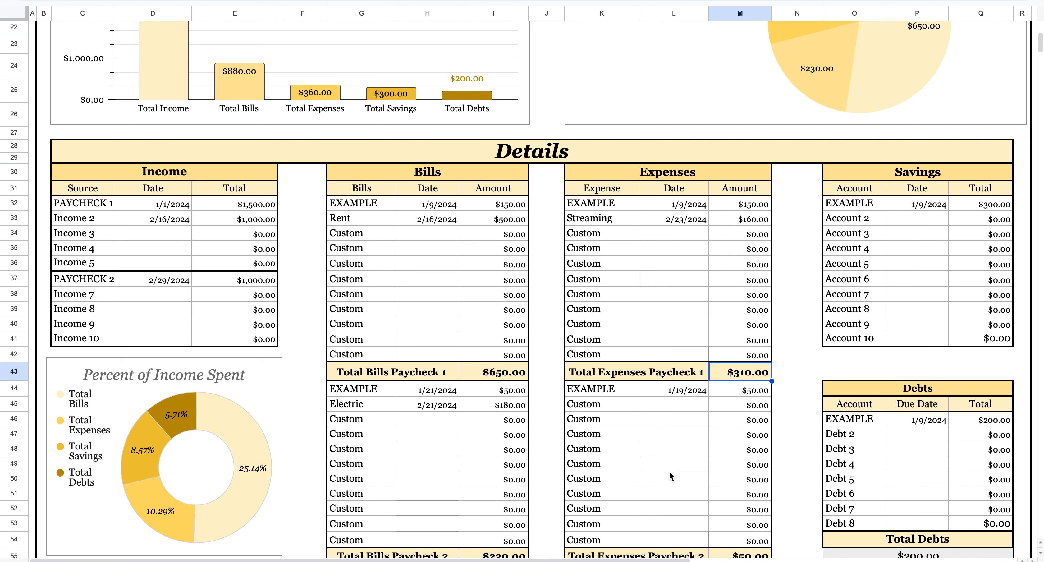
Step: Enter a dog groomer expense dated 2/24/2024 for 100 in the first Custom row of the Paycheck 2 expenses
click(598, 404)
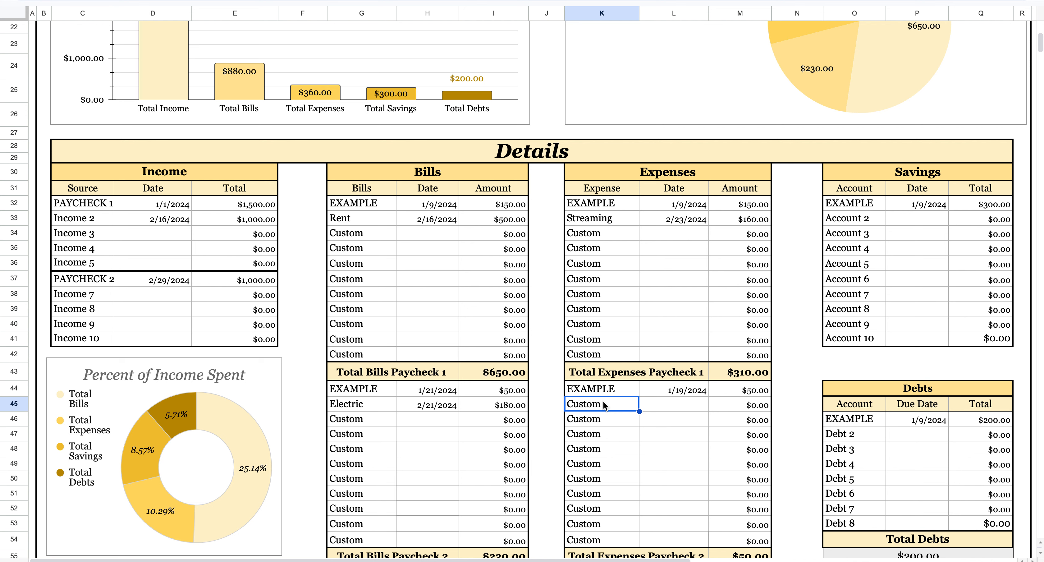
text(dog groomer)
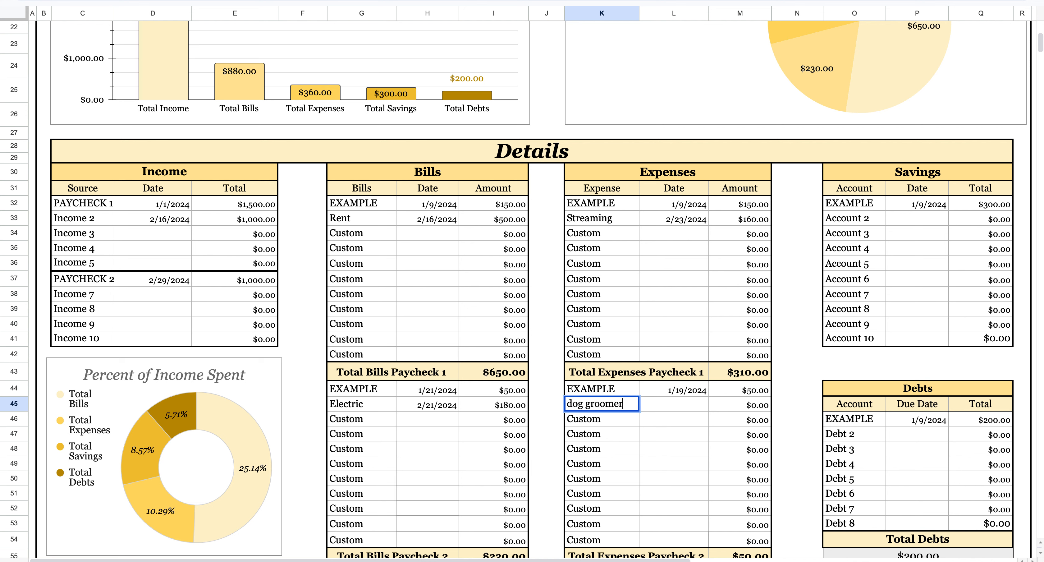
key(Tab)
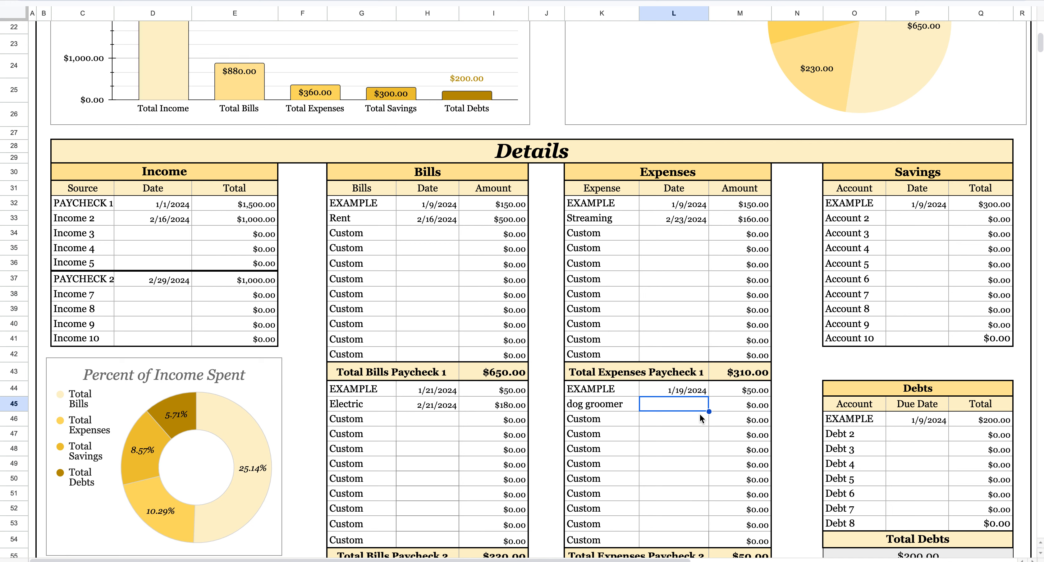
double_click(682, 405)
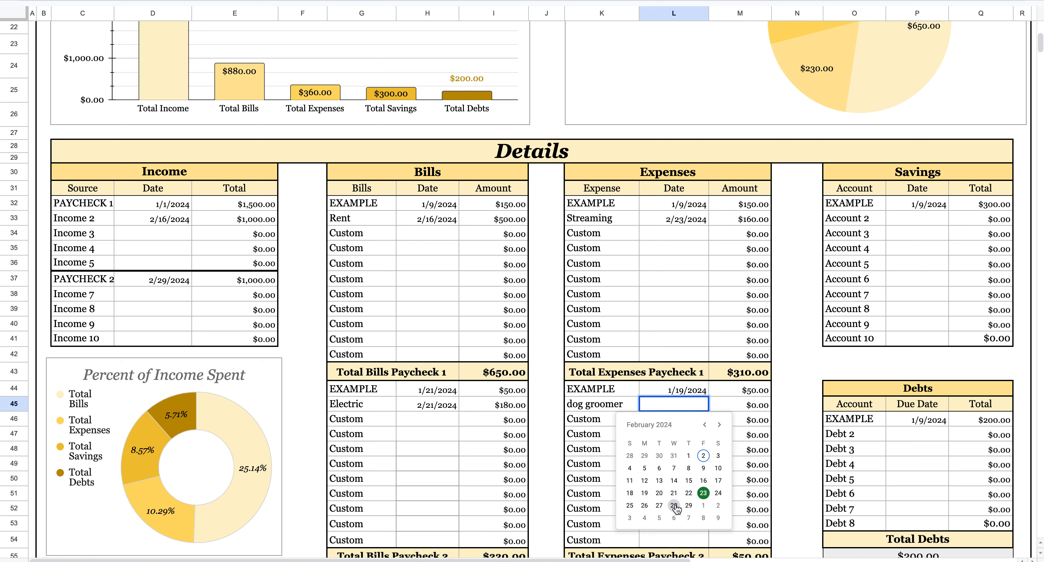
click(718, 492)
click(754, 405)
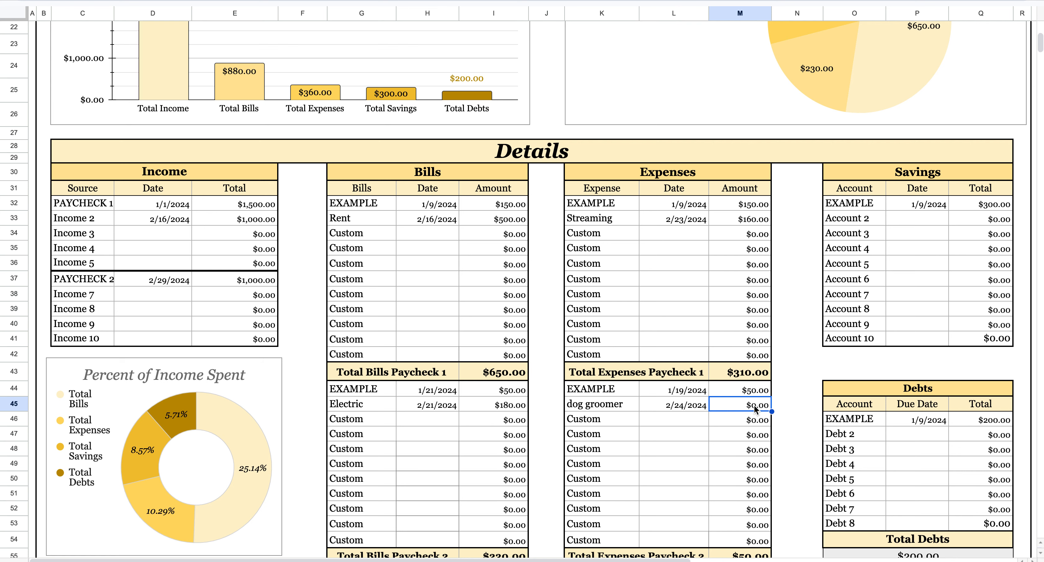
text(100)
click(734, 468)
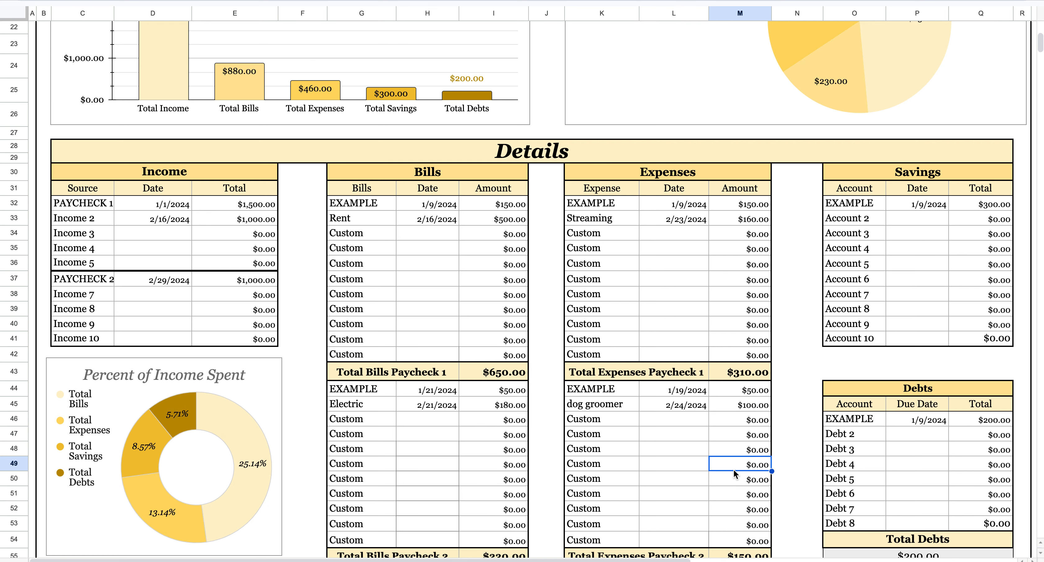
Step: Fill in the Account 2 row of the Savings table with the date 2/14/2024 and a total of 200
scroll(733, 468, down, 1)
click(845, 206)
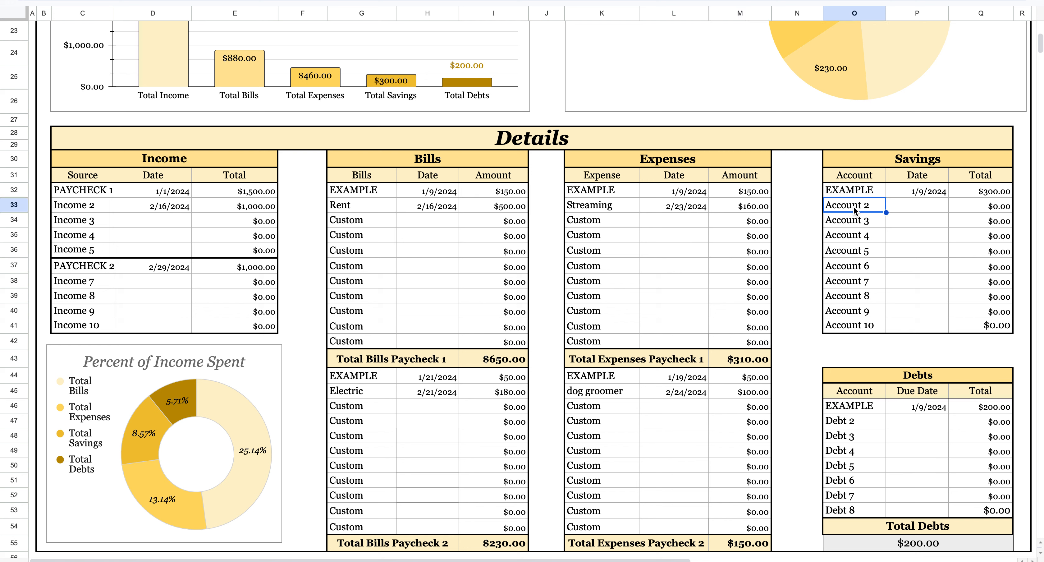
double_click(918, 204)
click(917, 281)
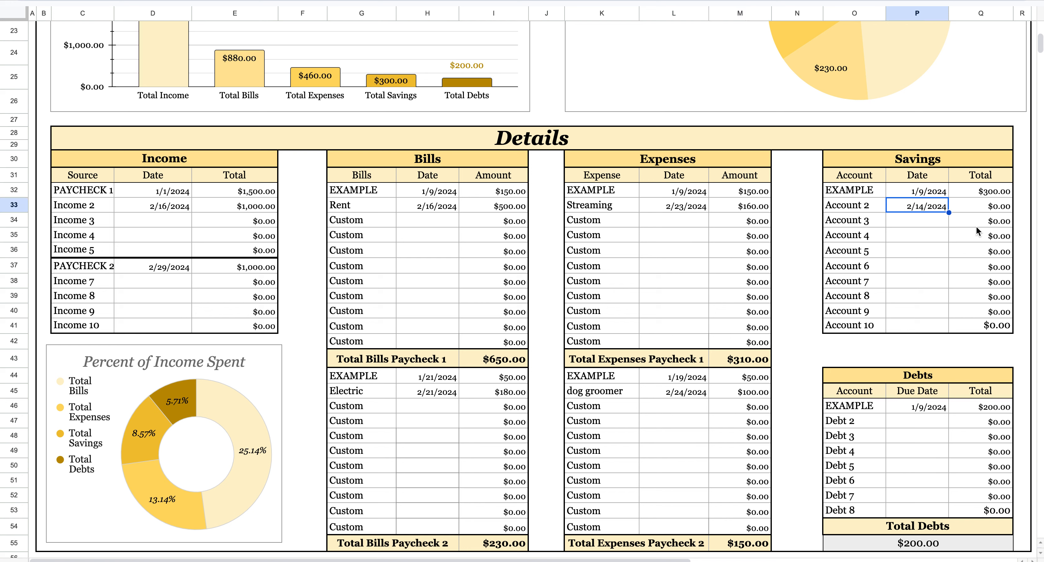
click(993, 207)
text(200)
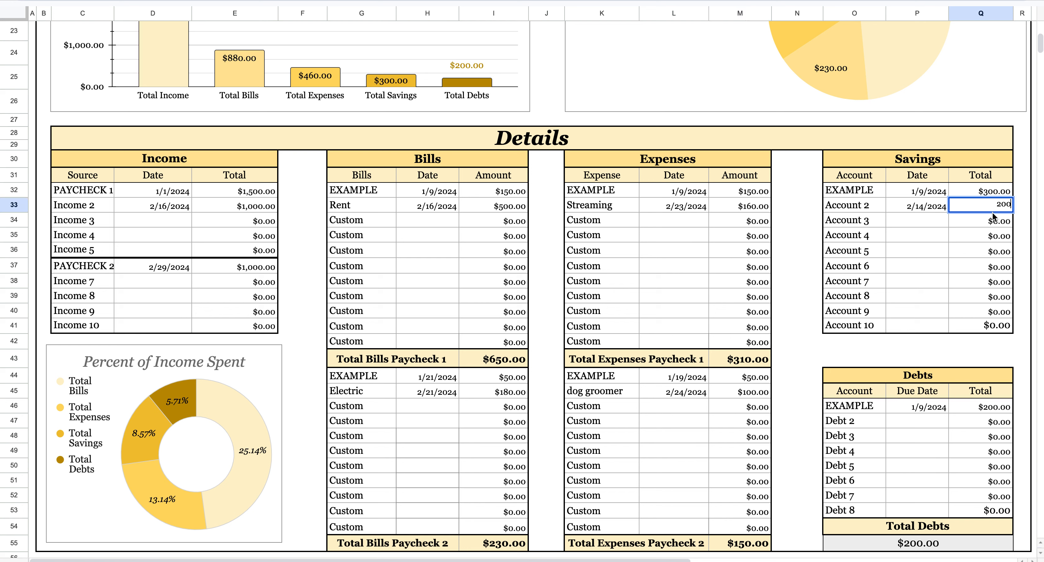
key(Return)
Step: Fill in the Debt 2 row of the Debts table with the due date 2/16/2024 and a total of 150
double_click(915, 424)
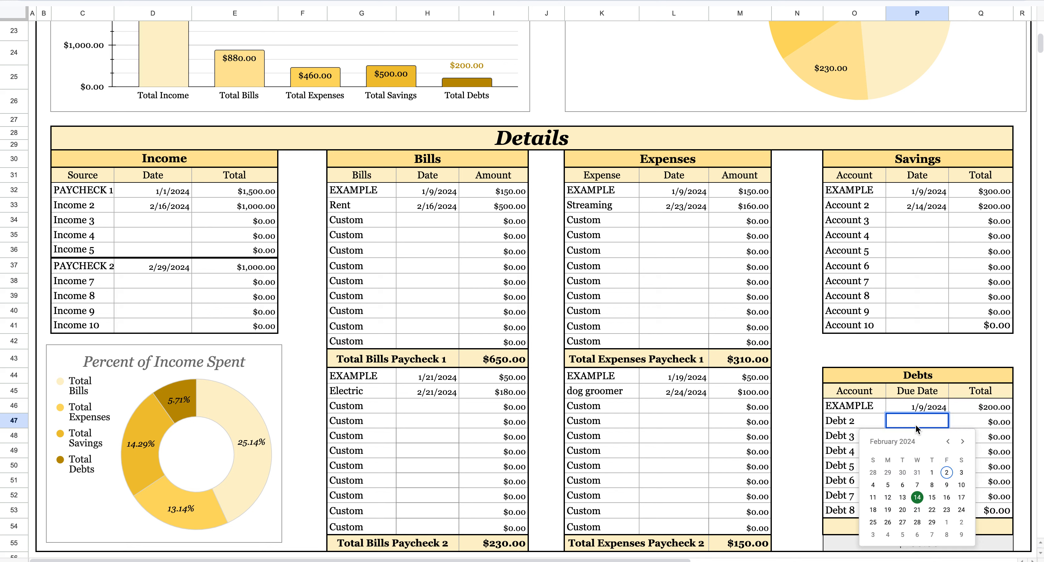
click(946, 497)
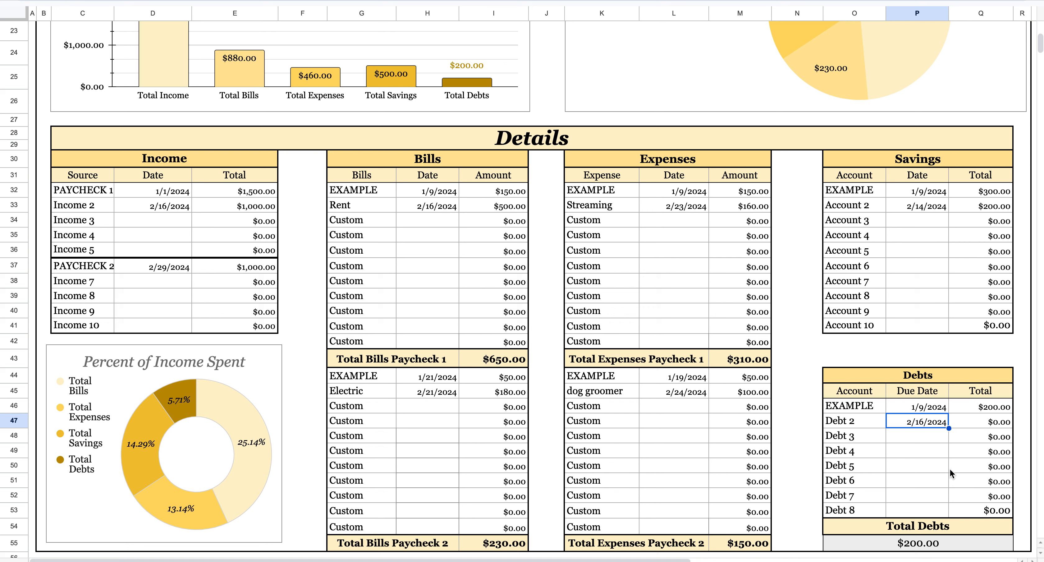
click(989, 422)
text(150)
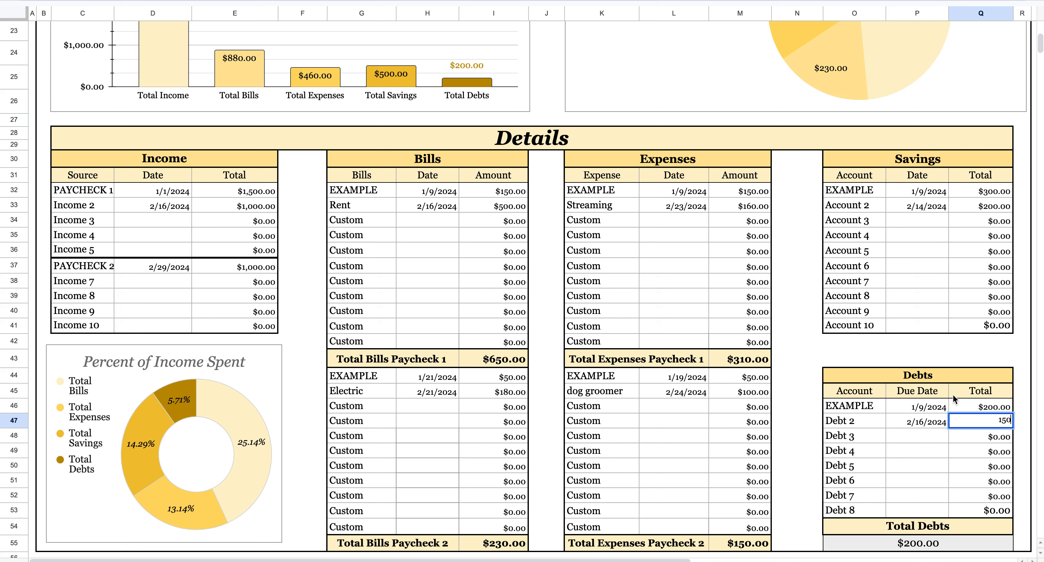
click(798, 375)
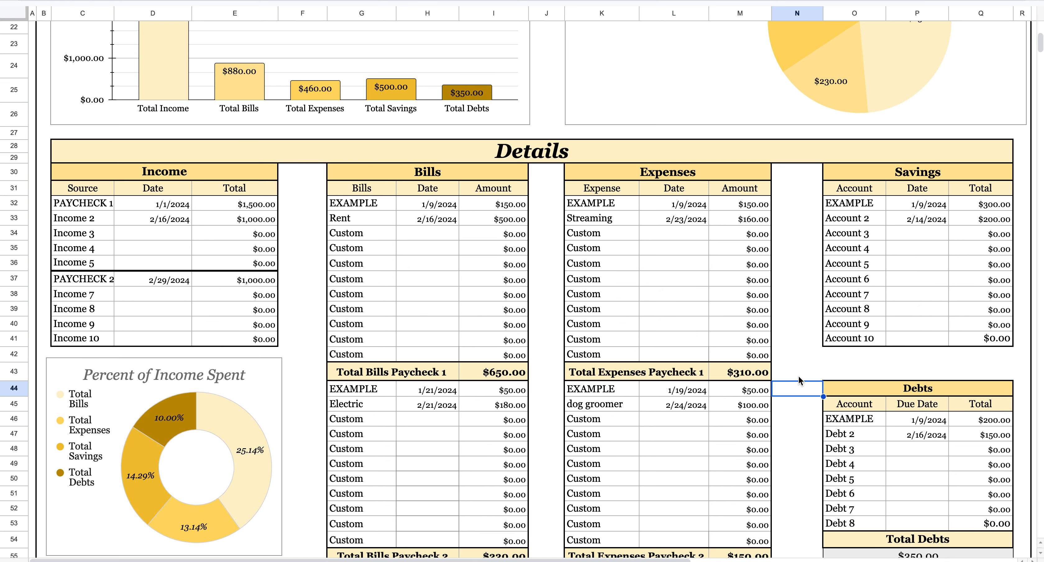
Step: Review the Percent of Income Spent, Balance Overview and Paycheck Split charts and the Left to Spend After Savings line in the Summary
scroll(798, 379, up, 1)
click(263, 384)
scroll(264, 385, up, 15)
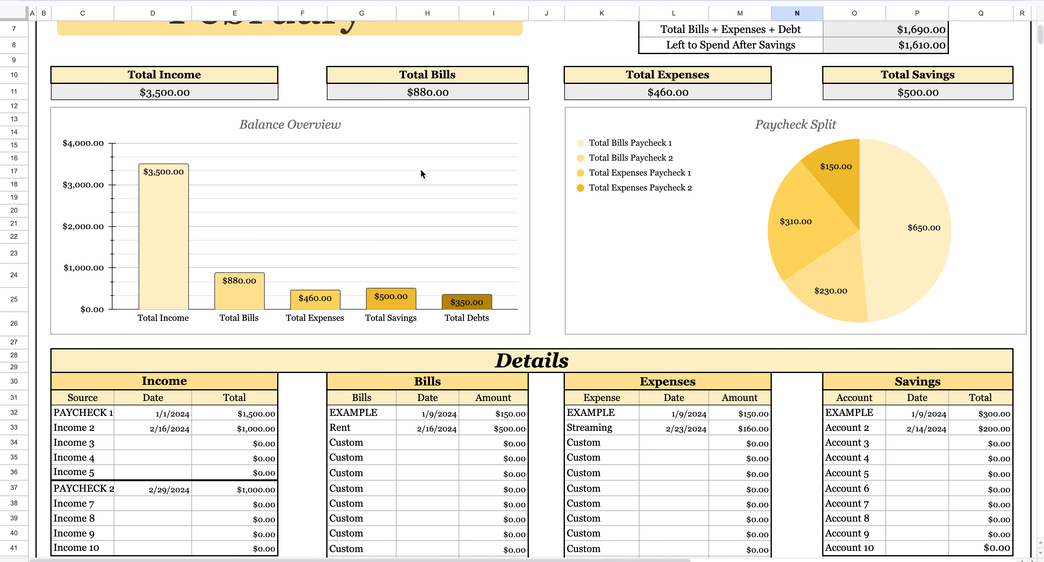
click(421, 173)
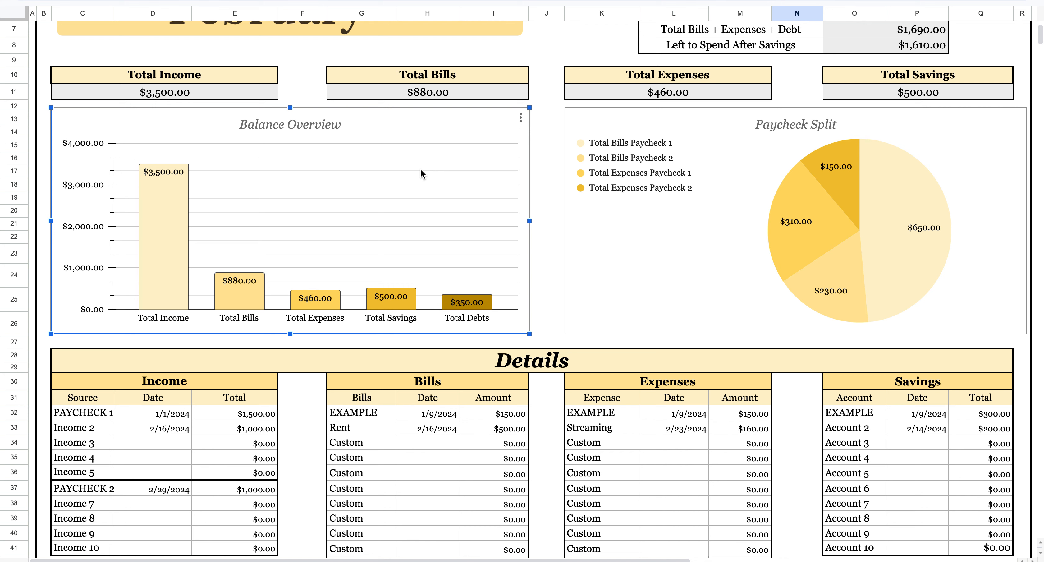
click(616, 264)
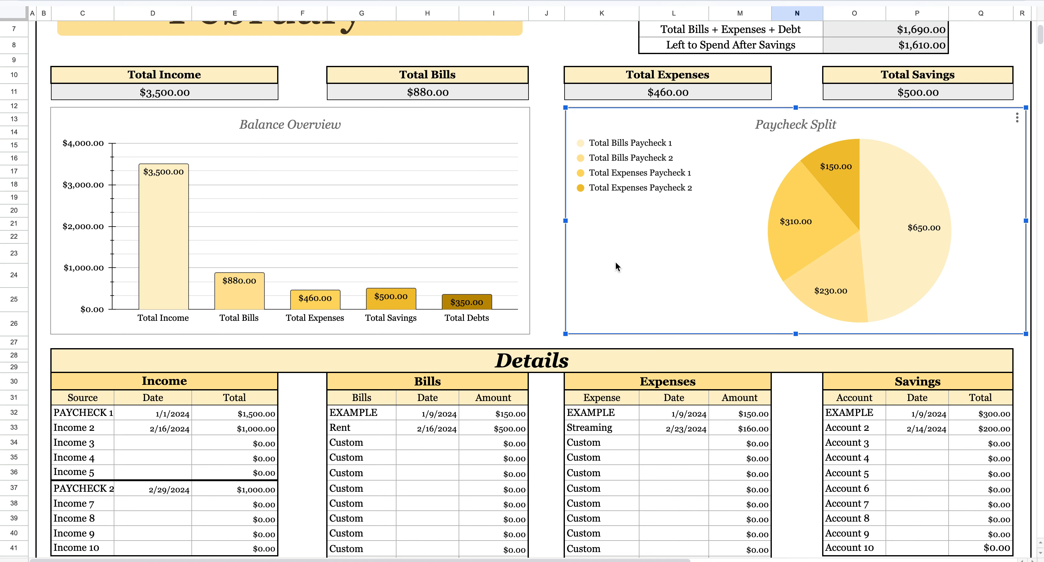
scroll(615, 261, up, 3)
click(776, 138)
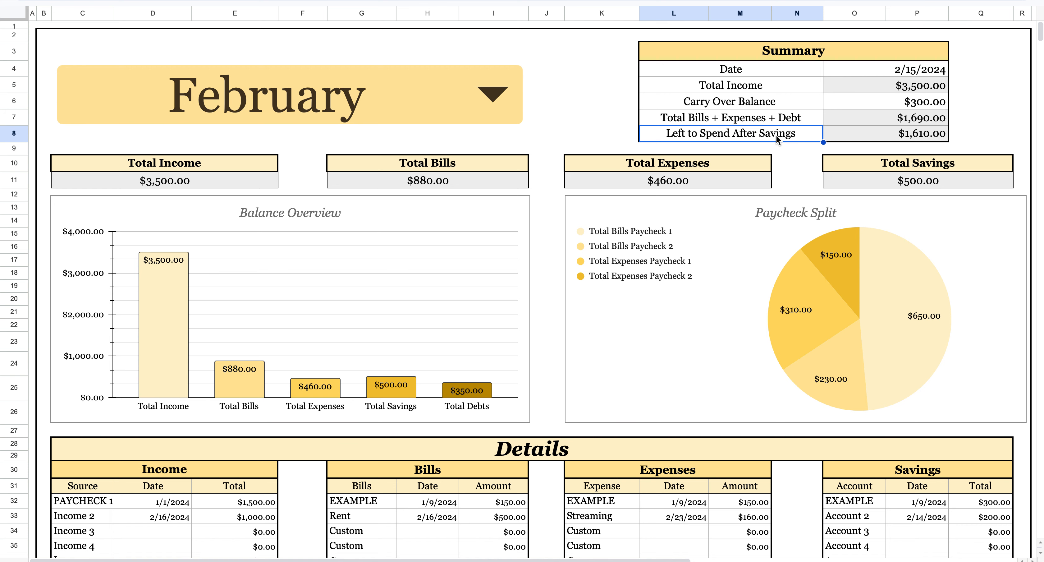
scroll(500, 412, down, 3)
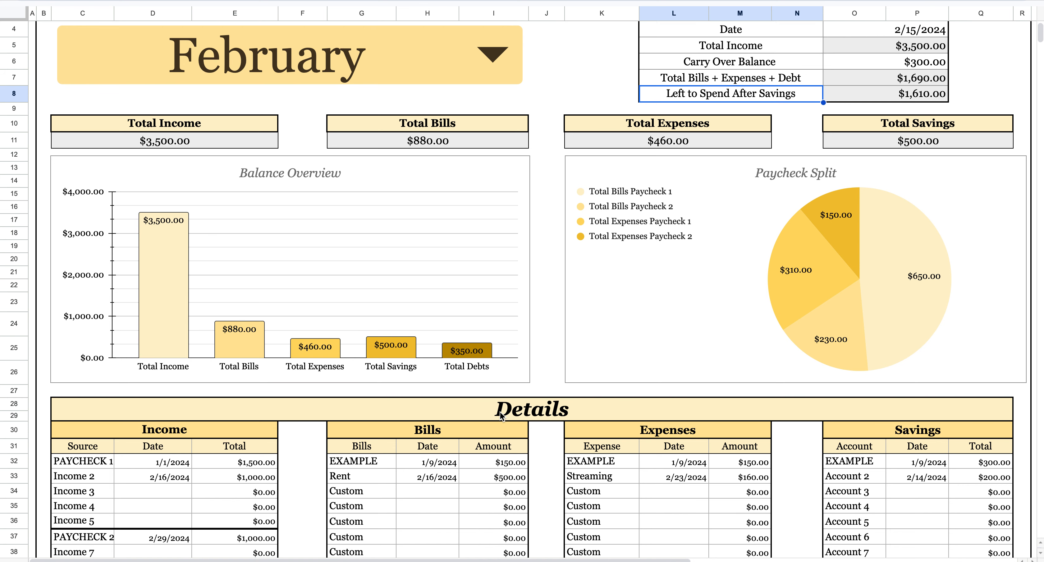
scroll(499, 410, down, 1)
scroll(500, 411, down, 5)
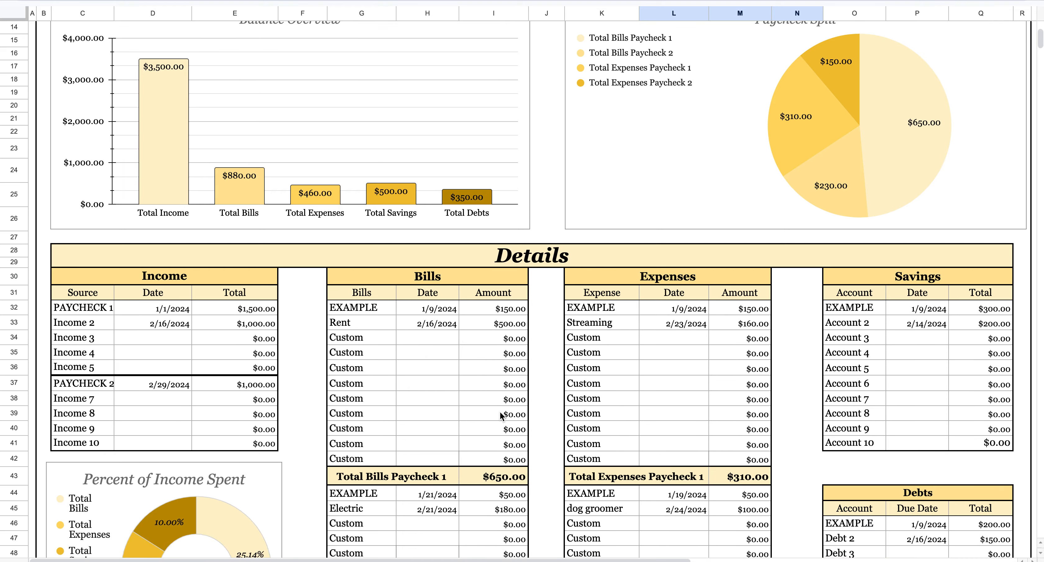